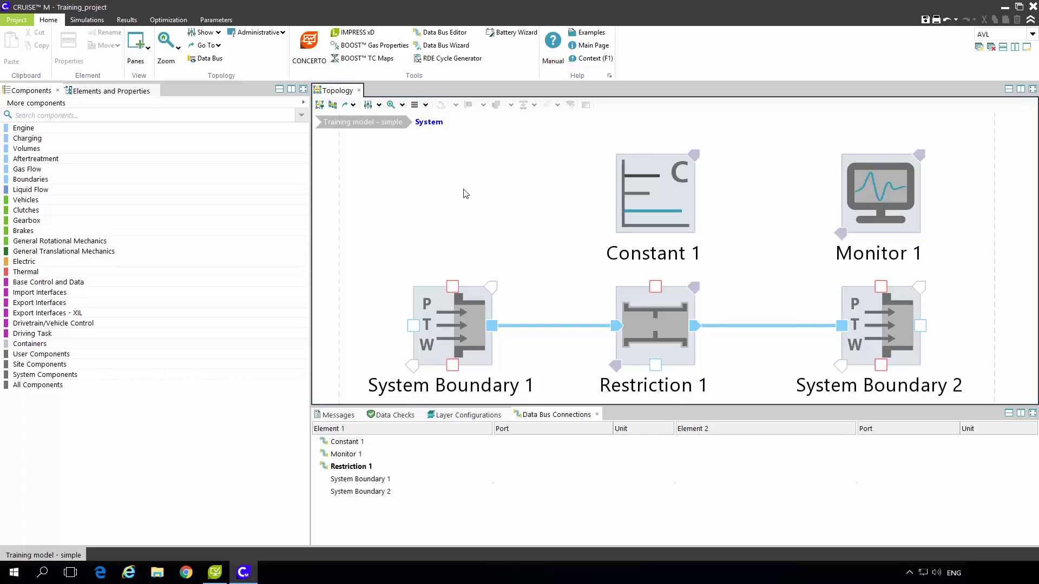
Step: Open the Components library panel in AVL CRUISE M
left_click(31, 91)
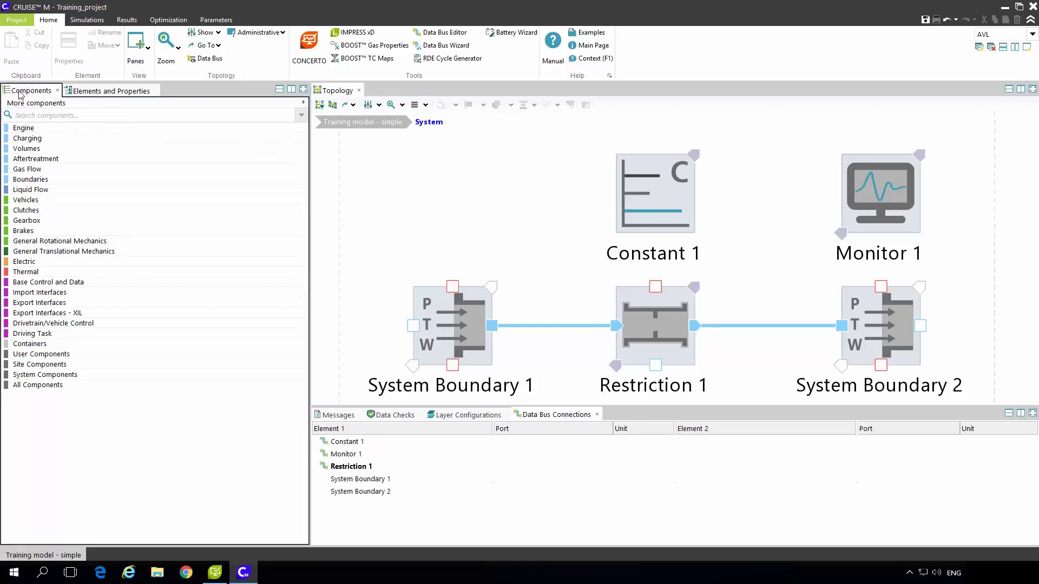
Step: Place a PID Controller left of Constant 1 and go to its unconnected Actual value port from Data Checks
left_click(57, 282)
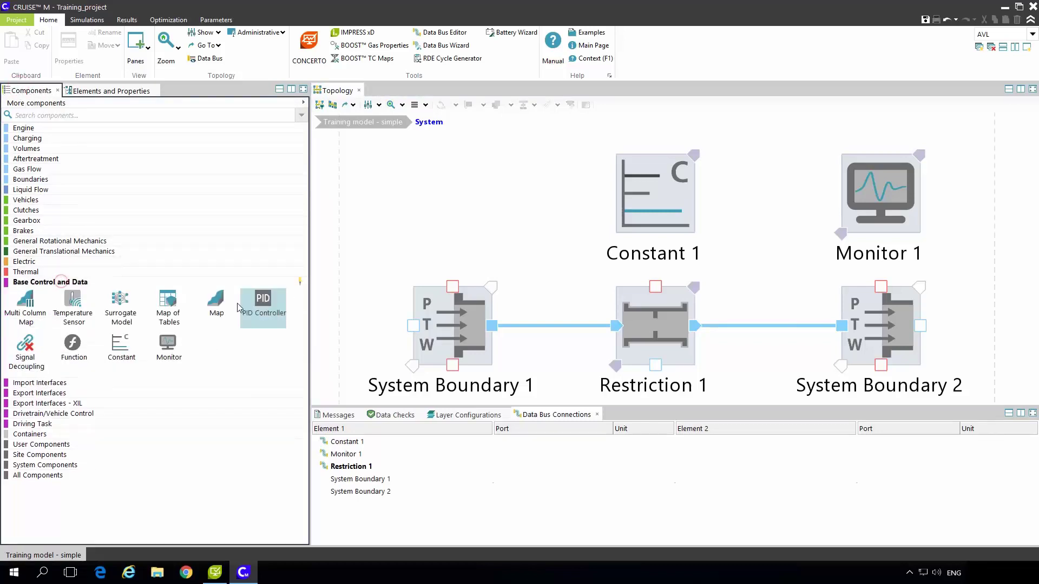
left_click_drag(270, 313, 453, 193)
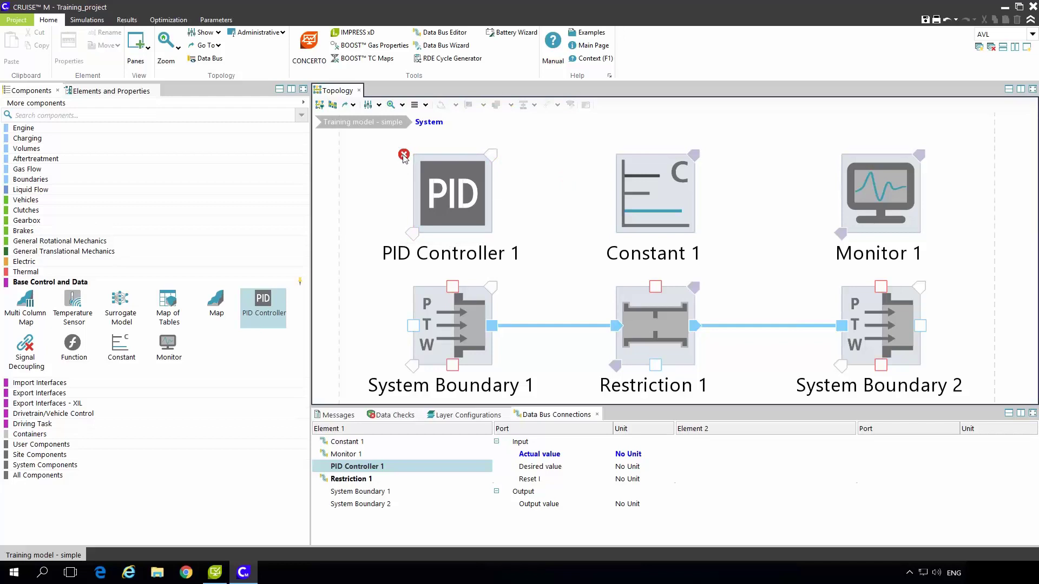
left_click(391, 415)
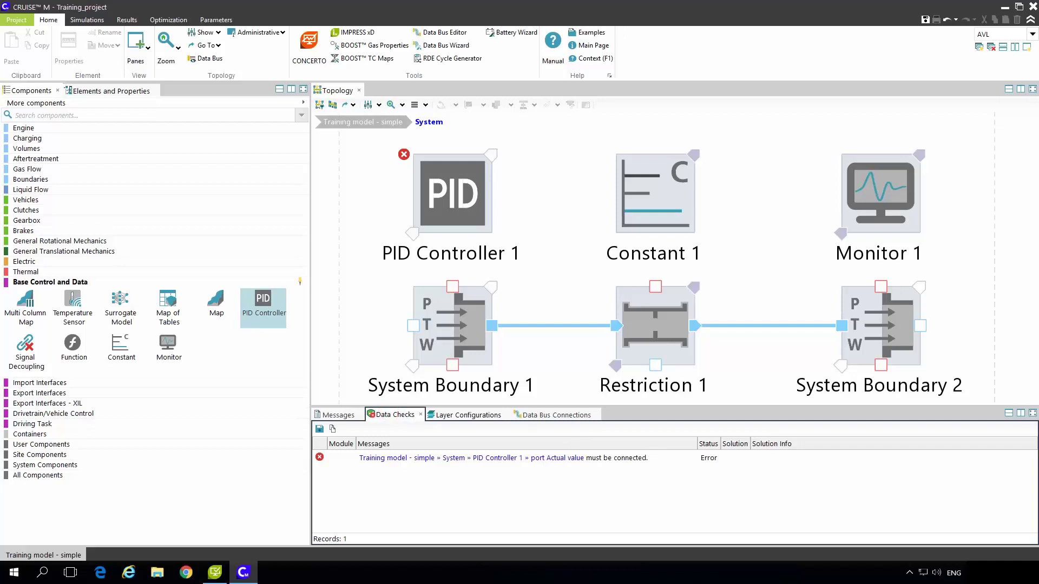
left_click(547, 463)
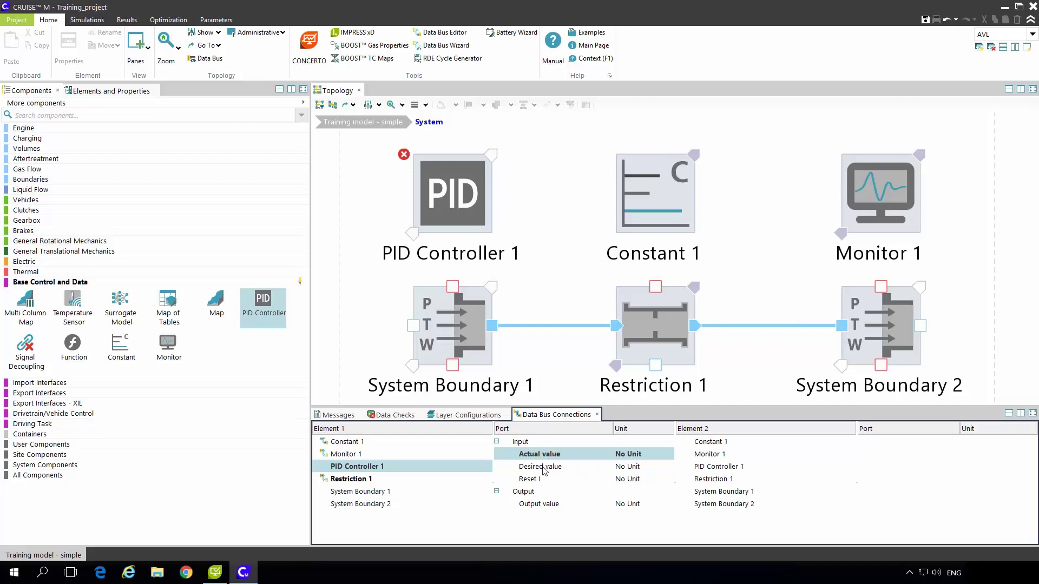
Step: Connect the PID's Actual value to Restriction 1's Upstream mass flow
left_click(542, 468)
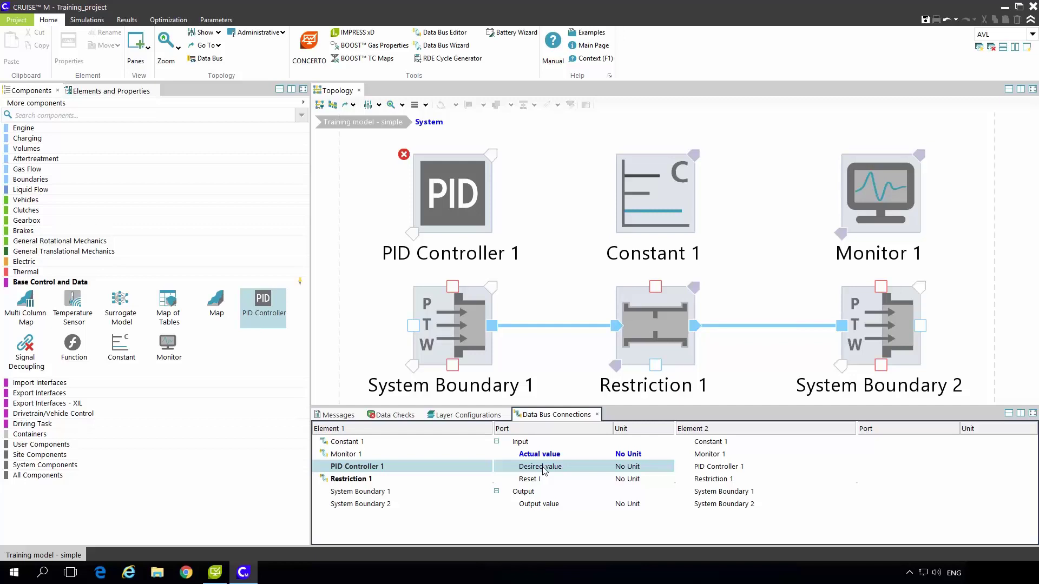
left_click(531, 504)
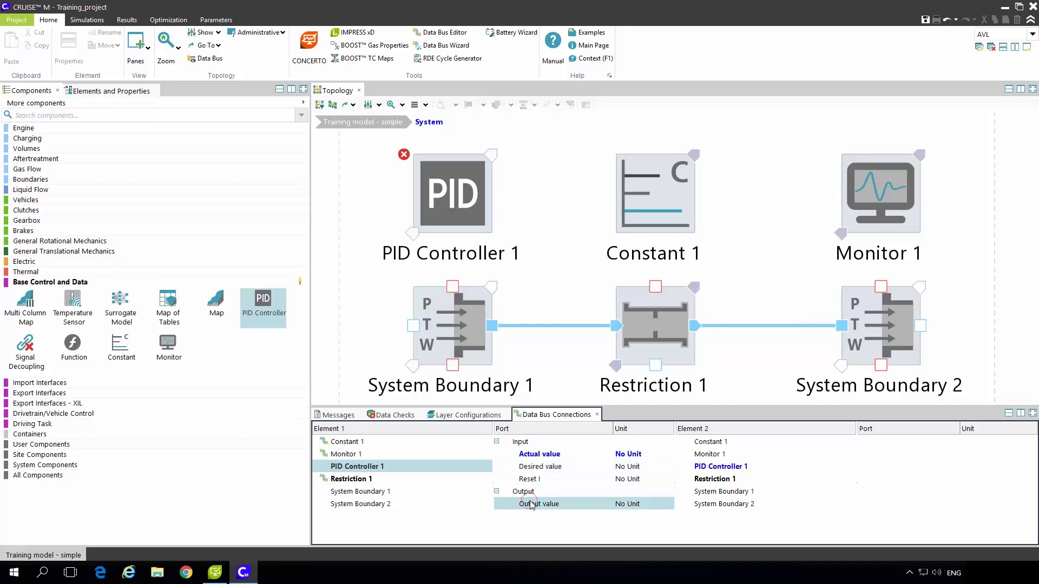
left_click(538, 455)
left_click(706, 480)
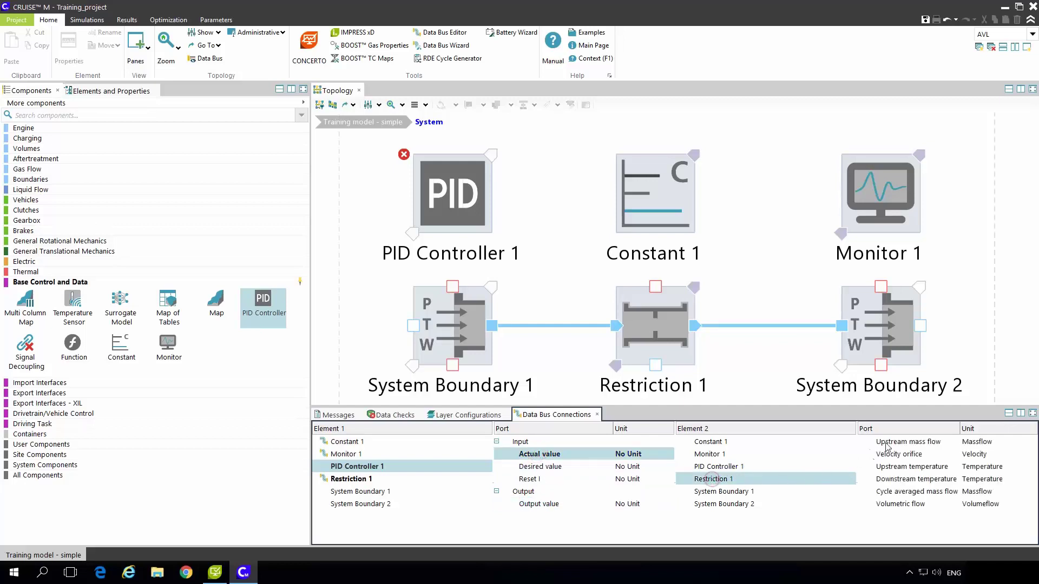
left_click(914, 443)
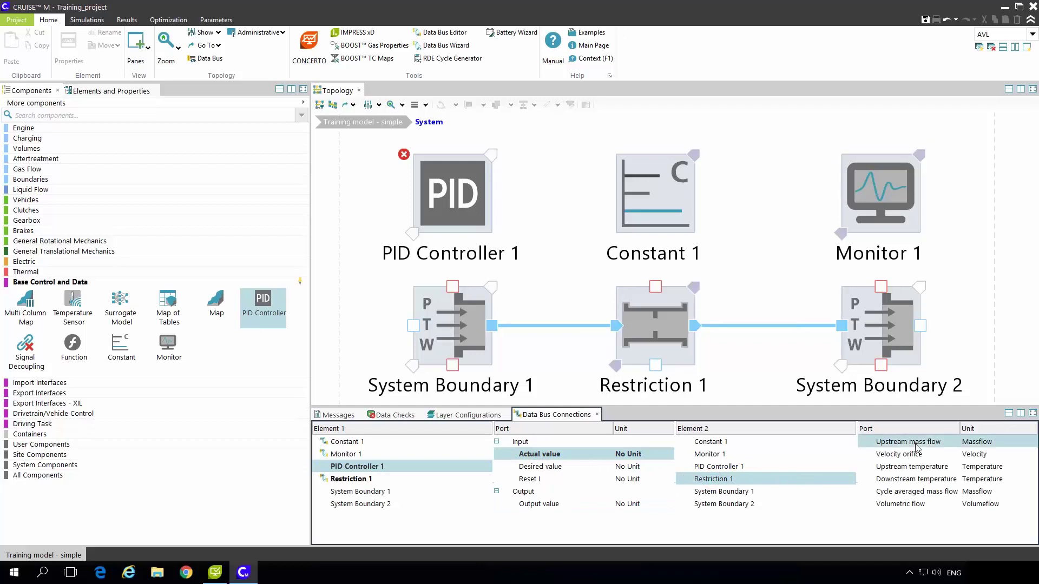
Step: Connect the PID's Desired value to Constant 1's Desired_MF
left_click(533, 469)
left_click(709, 441)
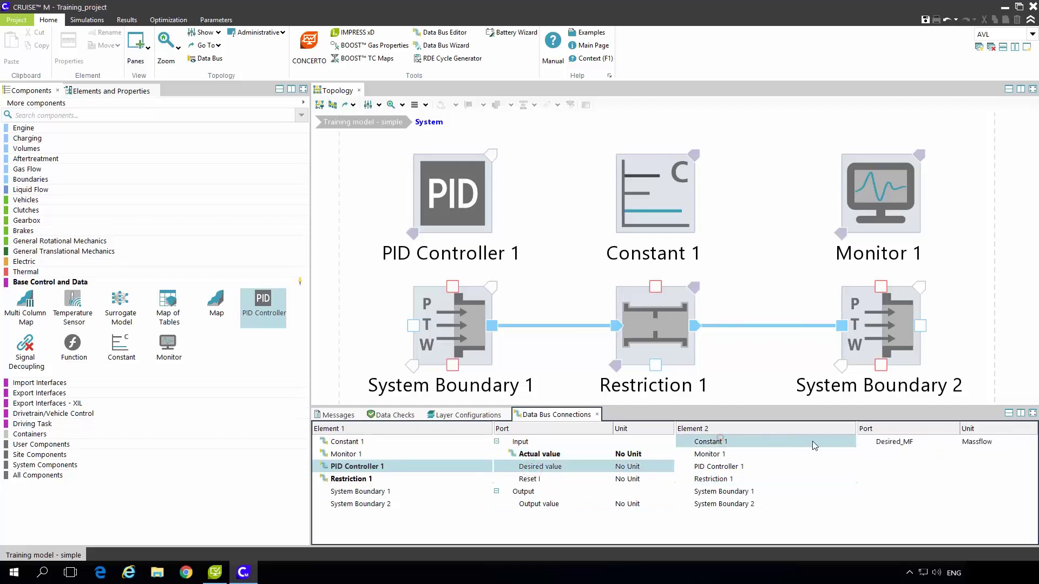
left_click(892, 442)
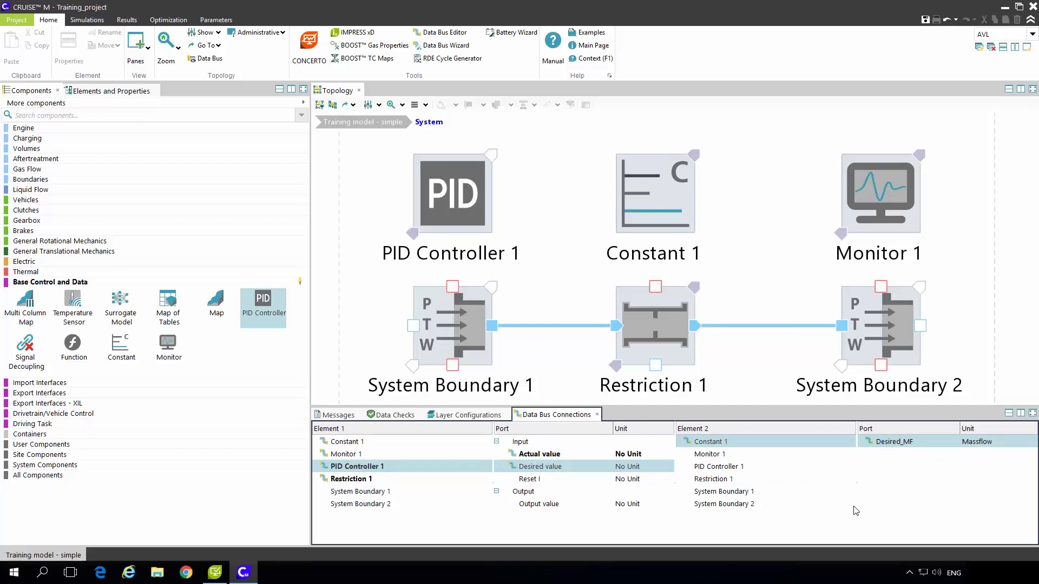
left_click(576, 269)
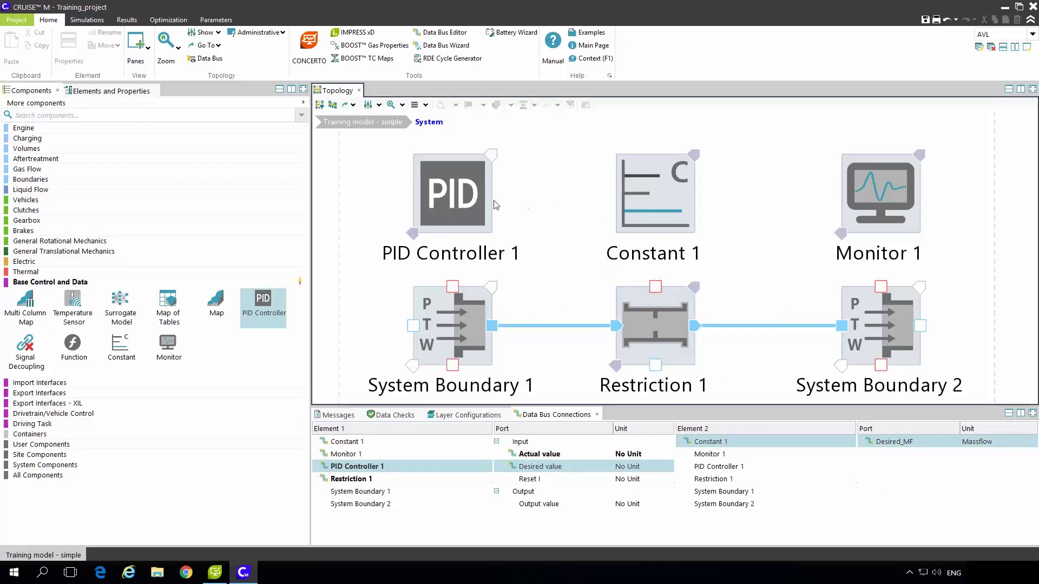
mouse_move(417, 236)
Step: Drive Restriction 1's Flow coefficient A from PID Controller 1's Output value
left_click(664, 320)
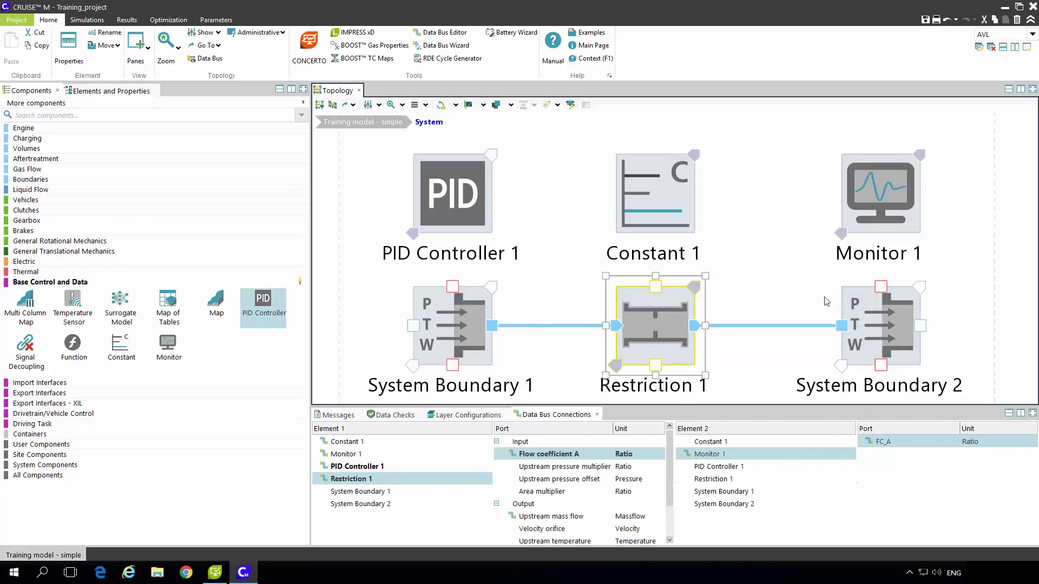
left_click(697, 286)
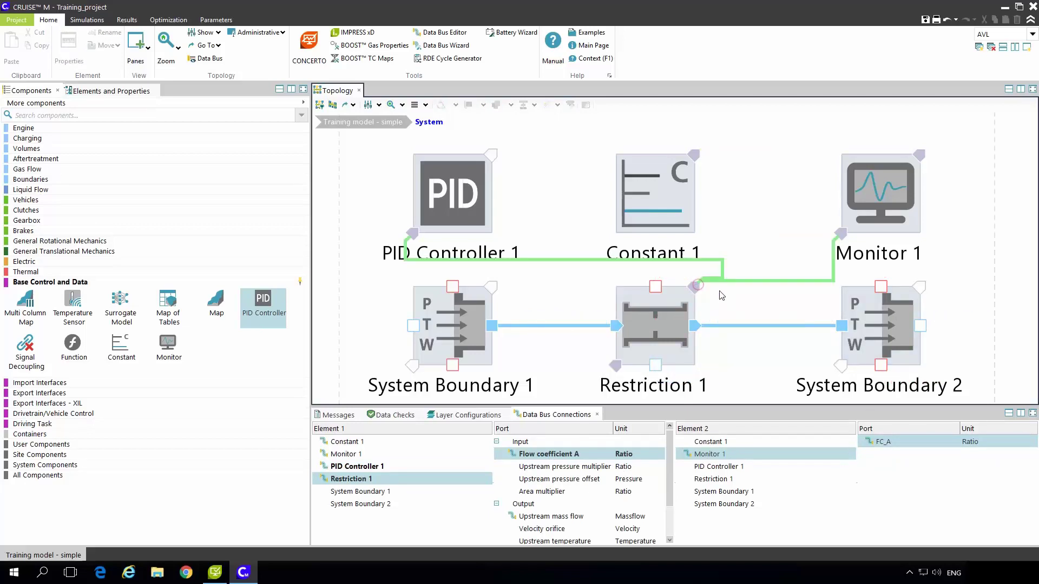
left_click(663, 323)
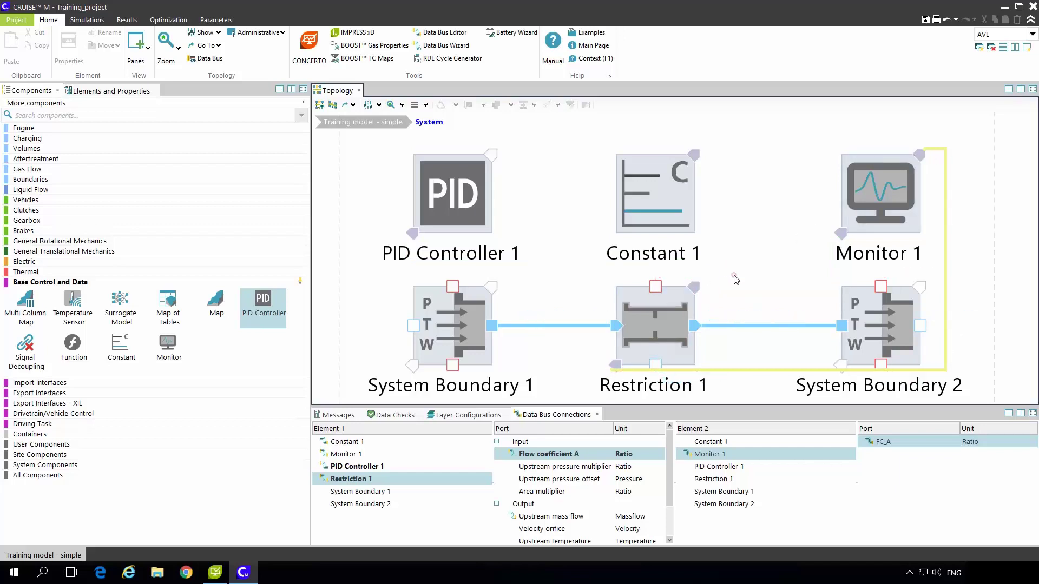
left_click(644, 319)
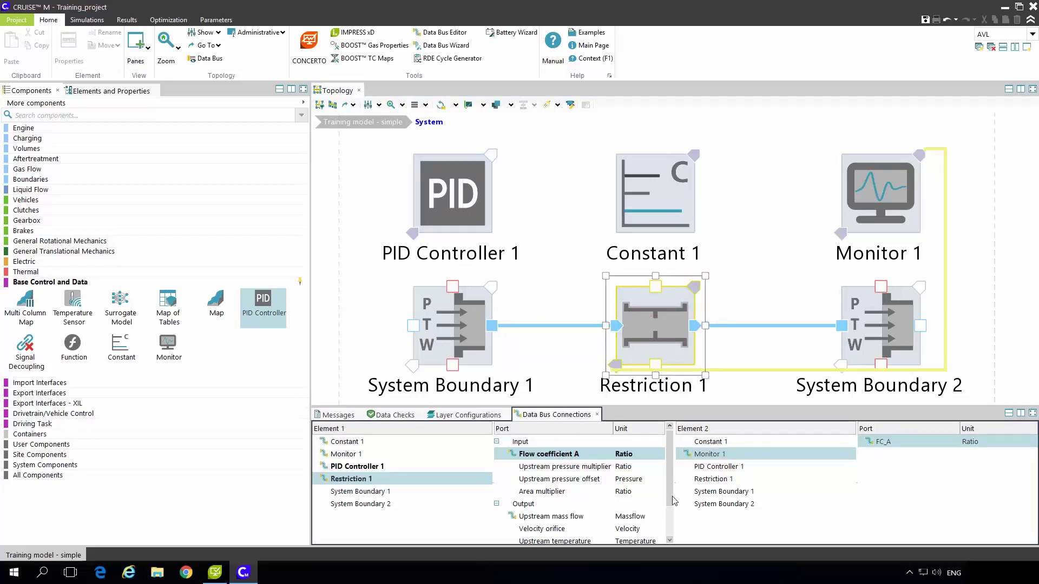
left_click(720, 467)
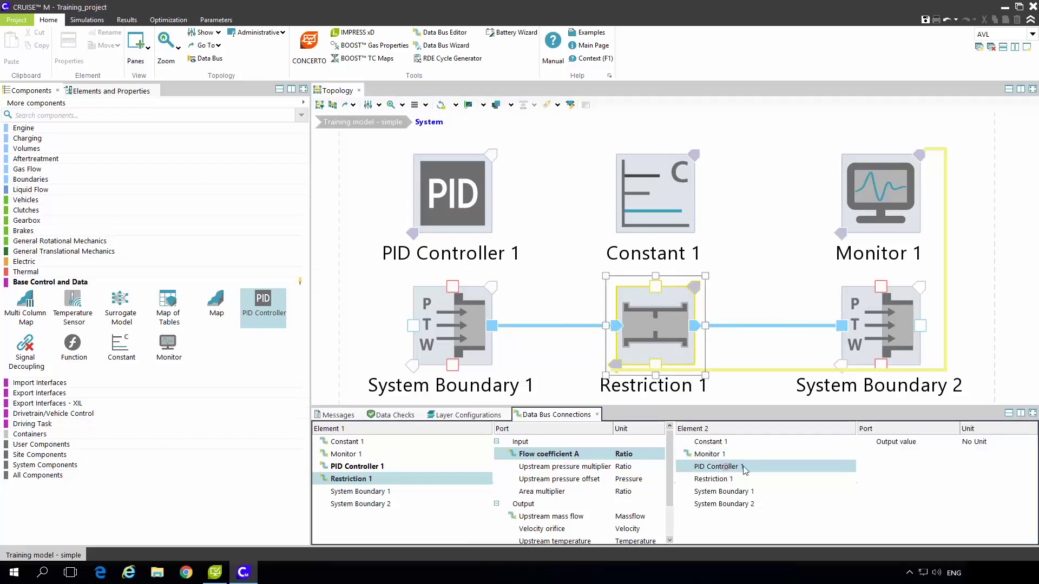
left_click(896, 442)
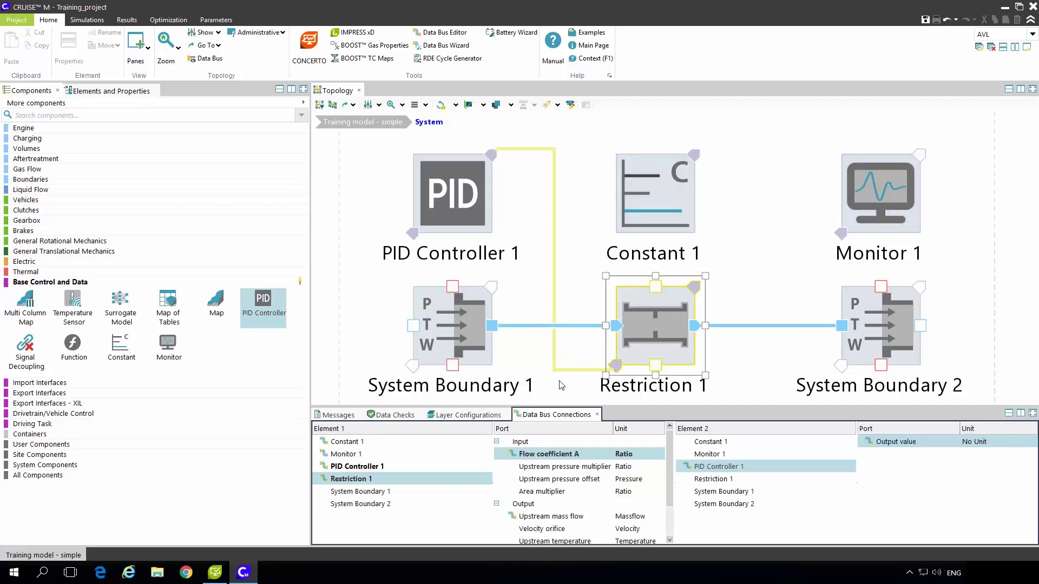
left_click(576, 400)
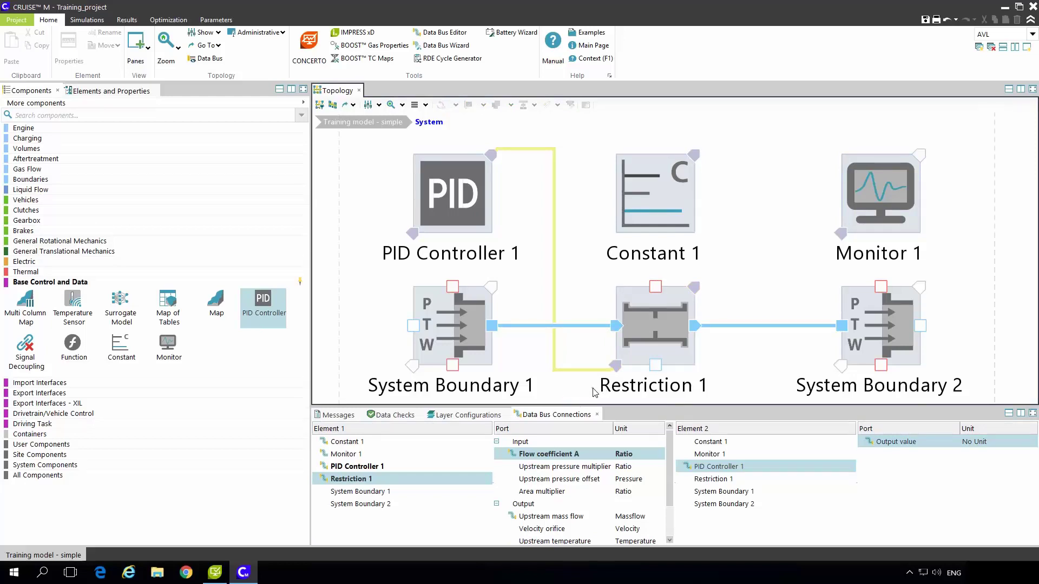
Step: Review Restriction 1's connections, checking which PID Controller 1 port Upstream mass flow feeds
left_click(645, 321)
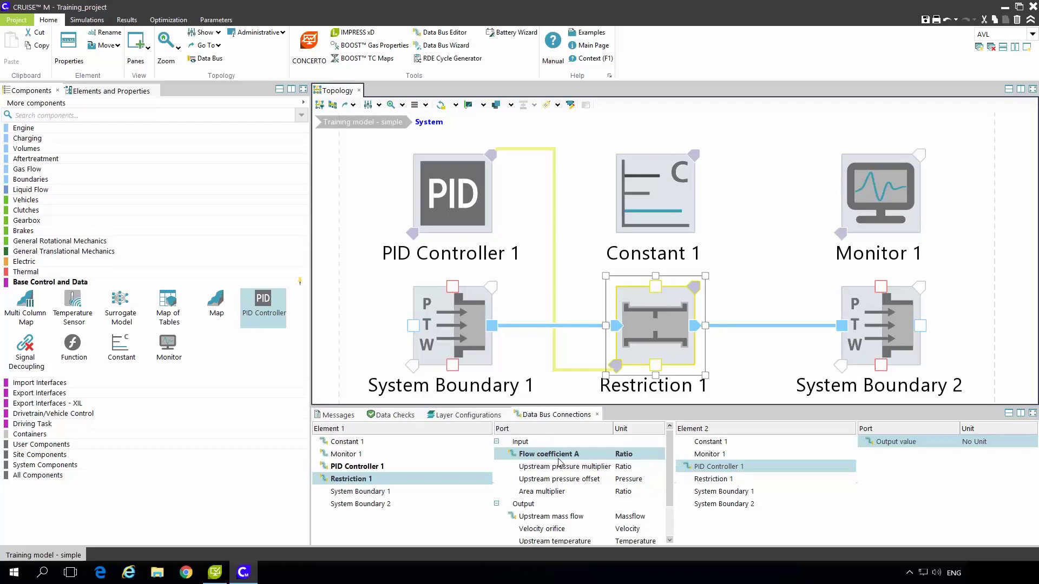
scroll(588, 465, "down", 3)
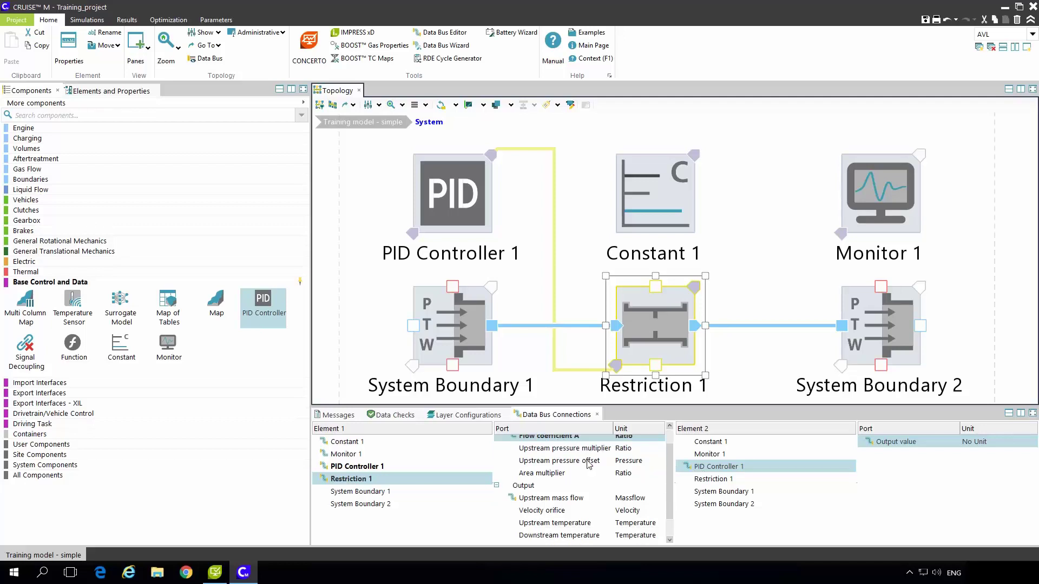
scroll(573, 487, "up", 3)
left_click(548, 514)
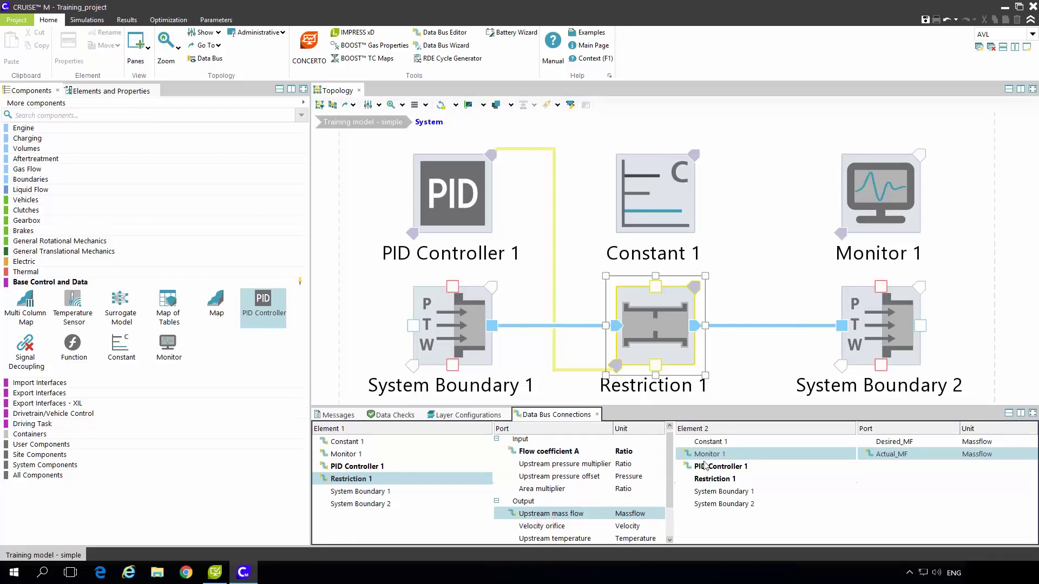
left_click(738, 468)
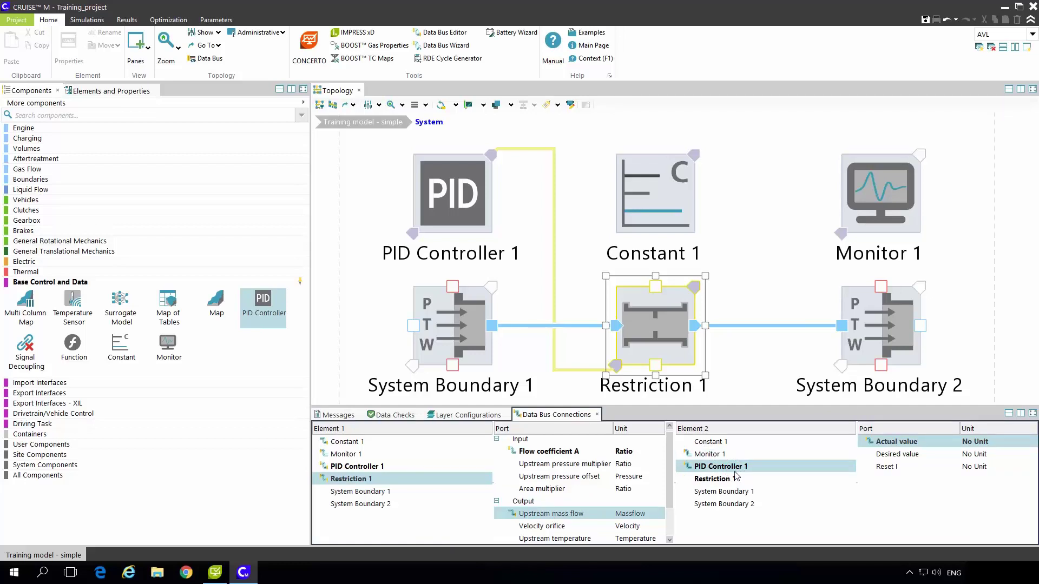
Step: Open PID Controller 1's properties and enable output value limitation
left_click(453, 193)
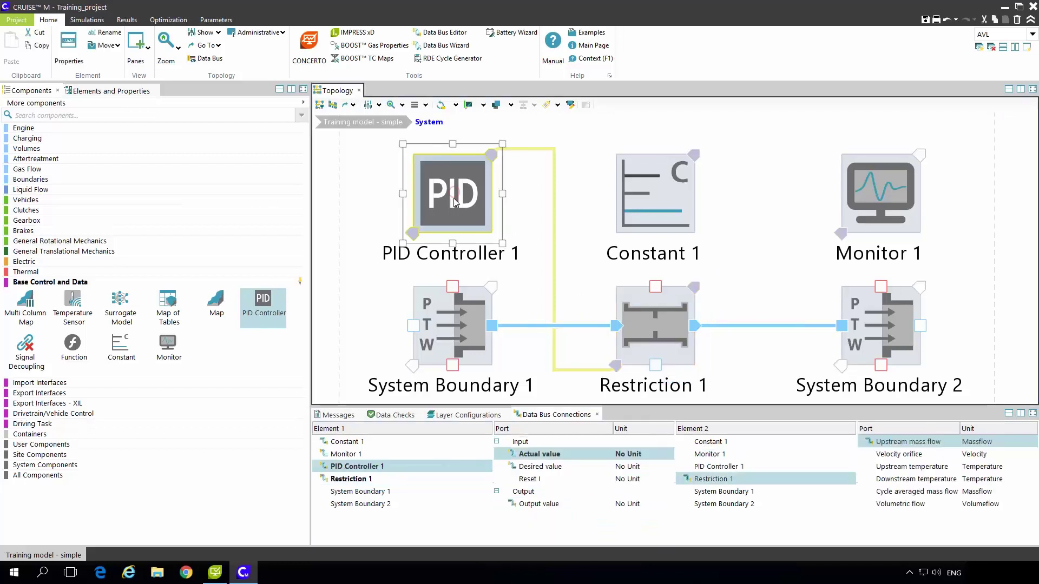
left_click(114, 90)
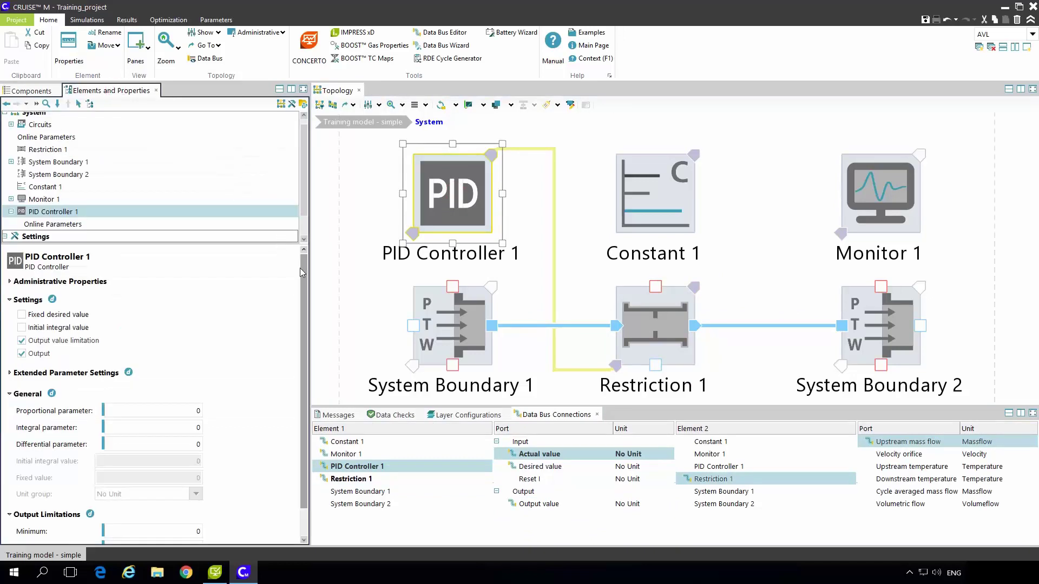
left_click_drag(301, 269, 311, 322)
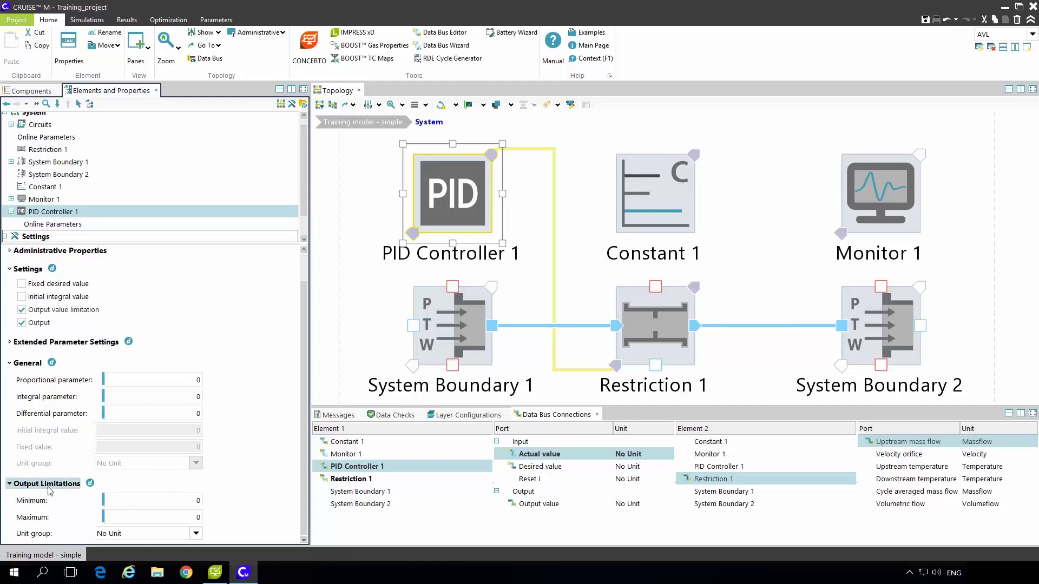
left_click(239, 493)
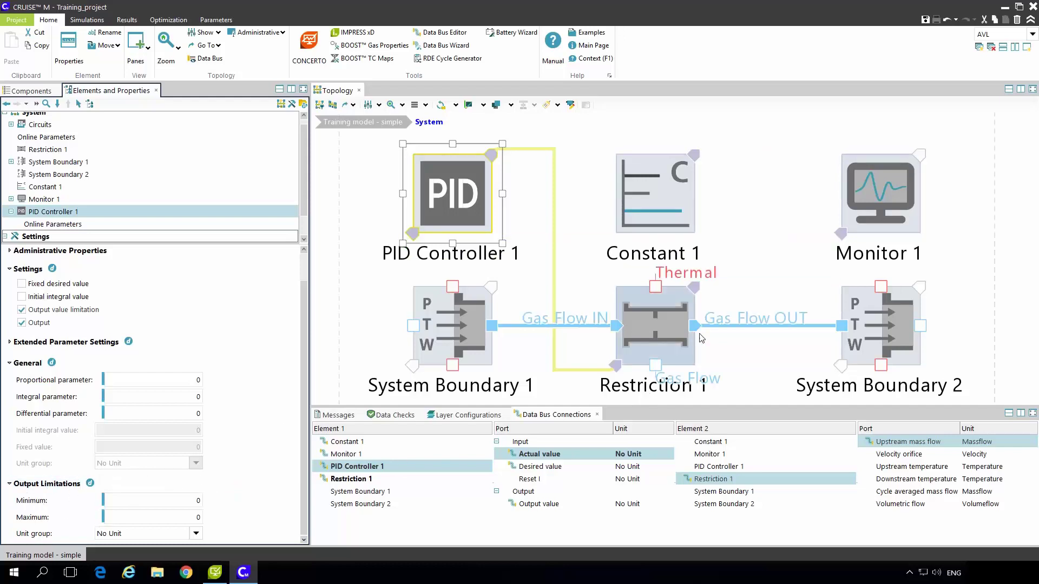
Step: Set the output limits' unit group to Ratio and the Maximum to 1
left_click(198, 535)
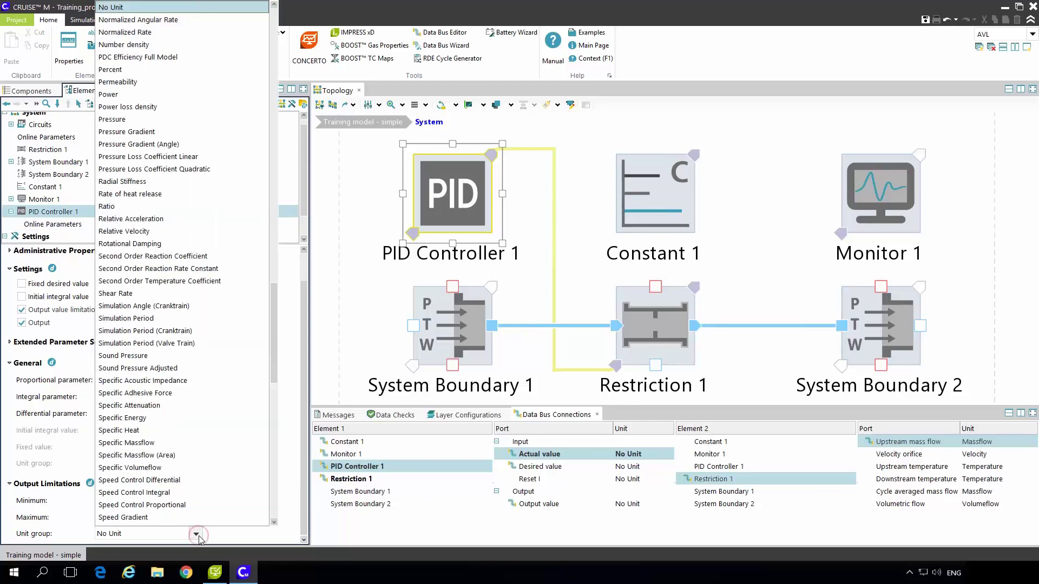
type("rati")
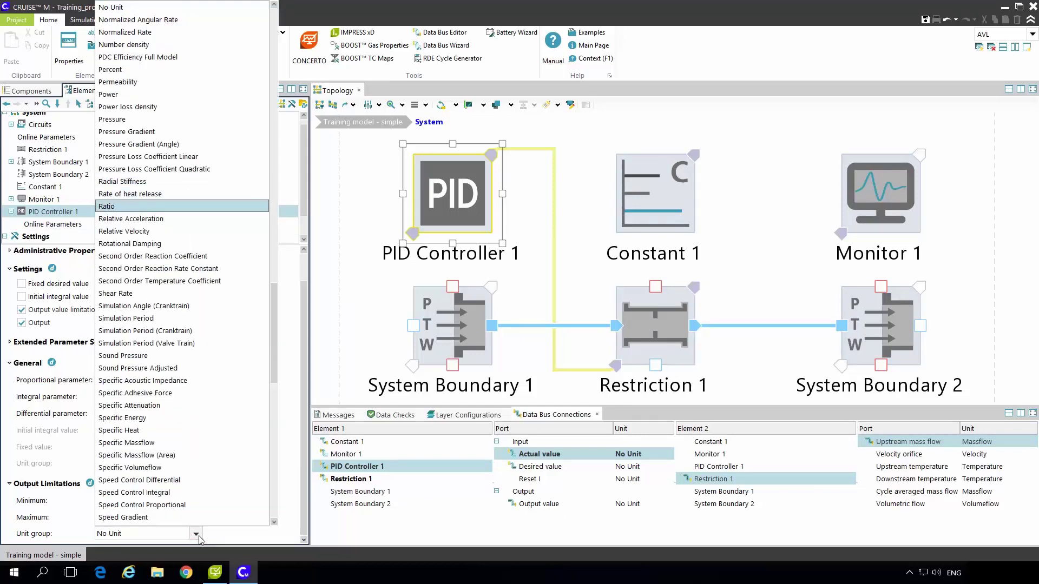
key("Return")
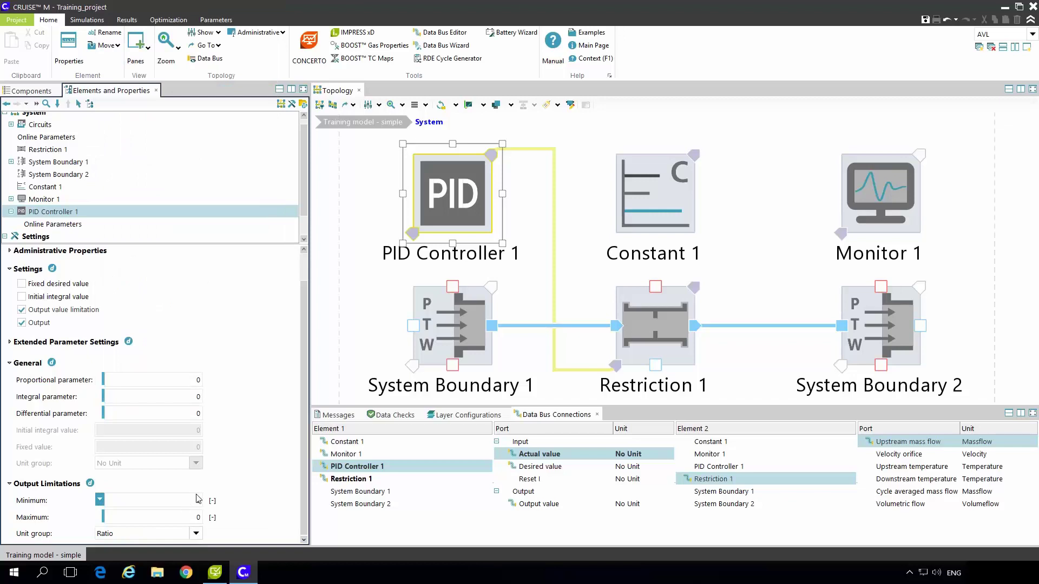
left_click(185, 518)
type("1")
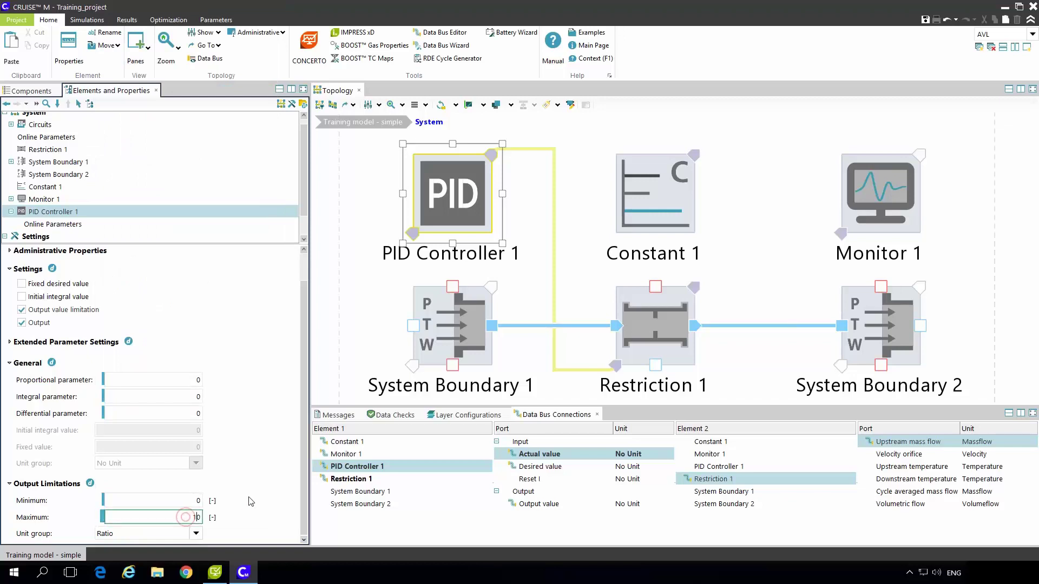
left_click(198, 517)
key("BackSpace")
Step: Launch Notepad from Start search and narrow it beside the CRUISE M window
left_click(15, 576)
type("notep")
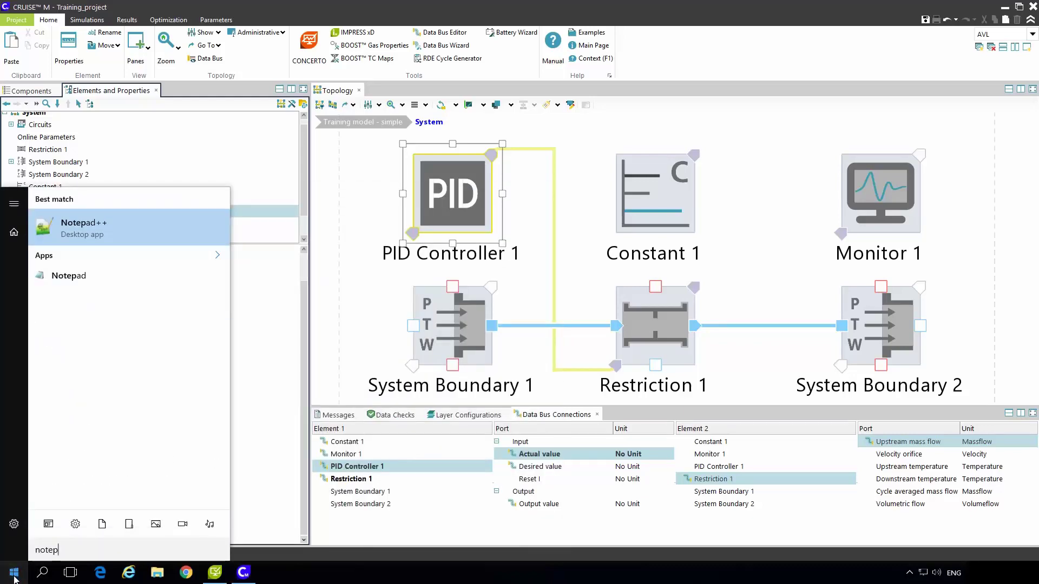
type("ad")
key("Return")
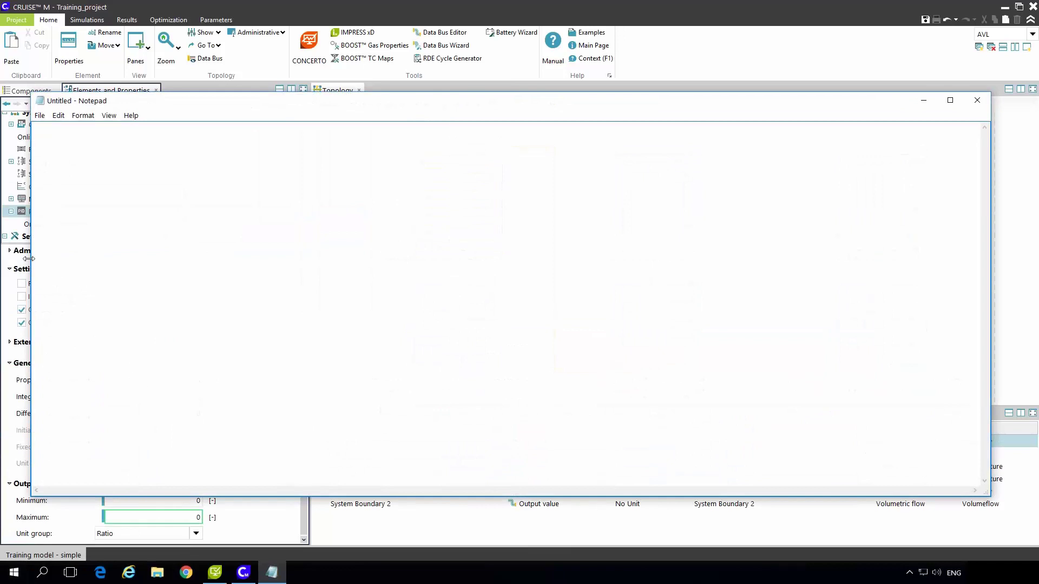
left_click_drag(31, 261, 693, 265)
left_click(736, 219)
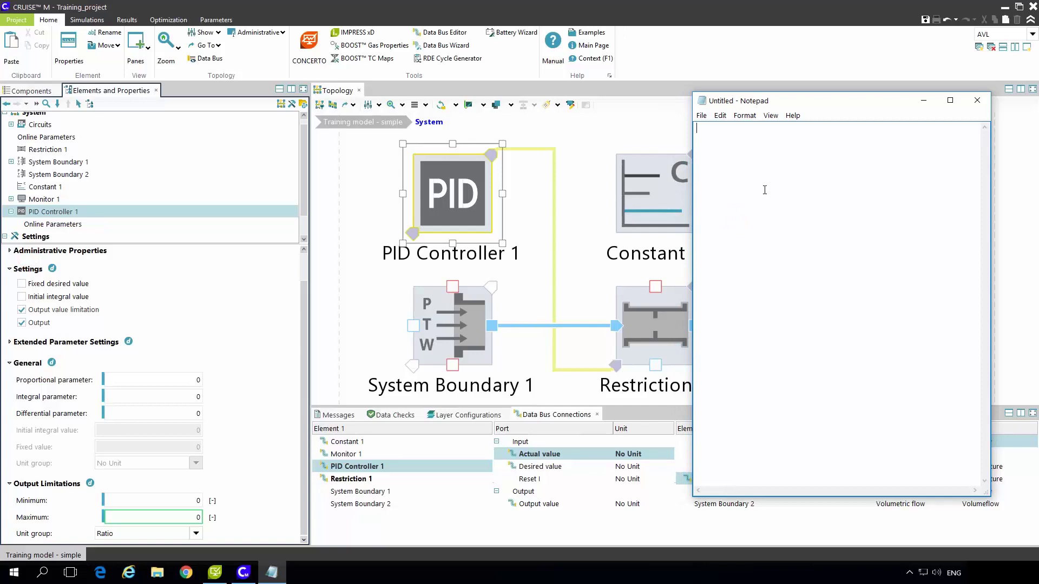
Step: Note actual value 0.2, output value 1 and estimate output/actual = 1/0.2=5, then reselect PID Controller 1
type("Actual value 0.3")
key("BackSpace")
type("2")
key("Return")
type("Output value")
type("0")
key("BackSpace")
type("1")
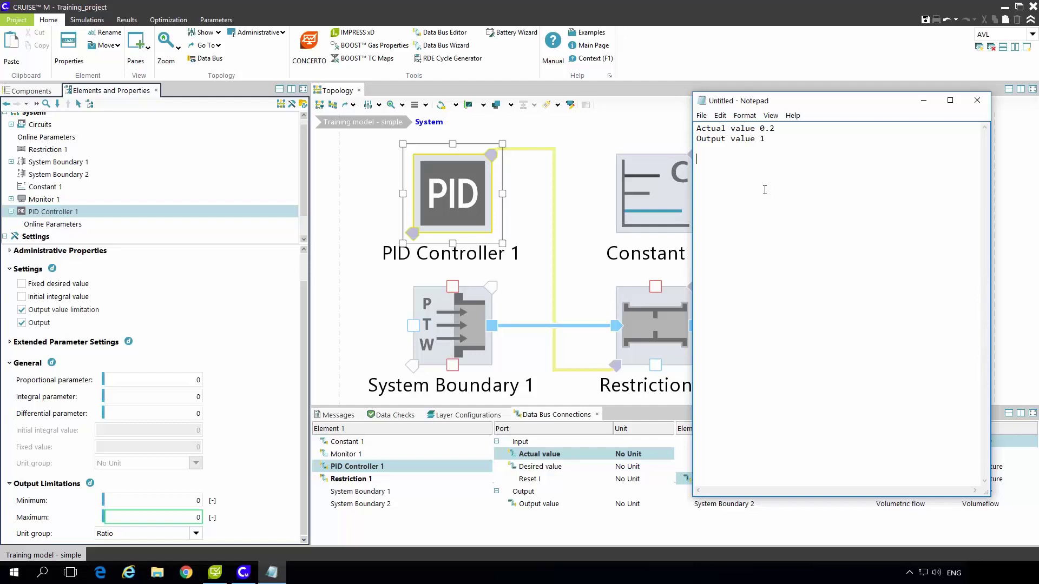
type("Param")
type("ter")
key("BackSpace")
key("BackSpace")
type("eter estimation = output / ")
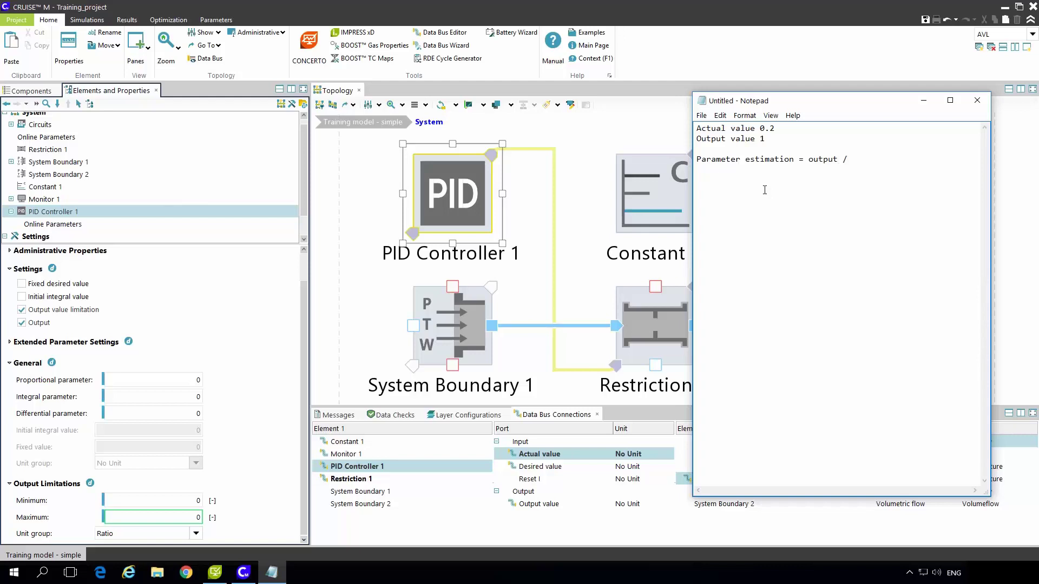
type("actual value = 1/0.2=5")
left_click(588, 273)
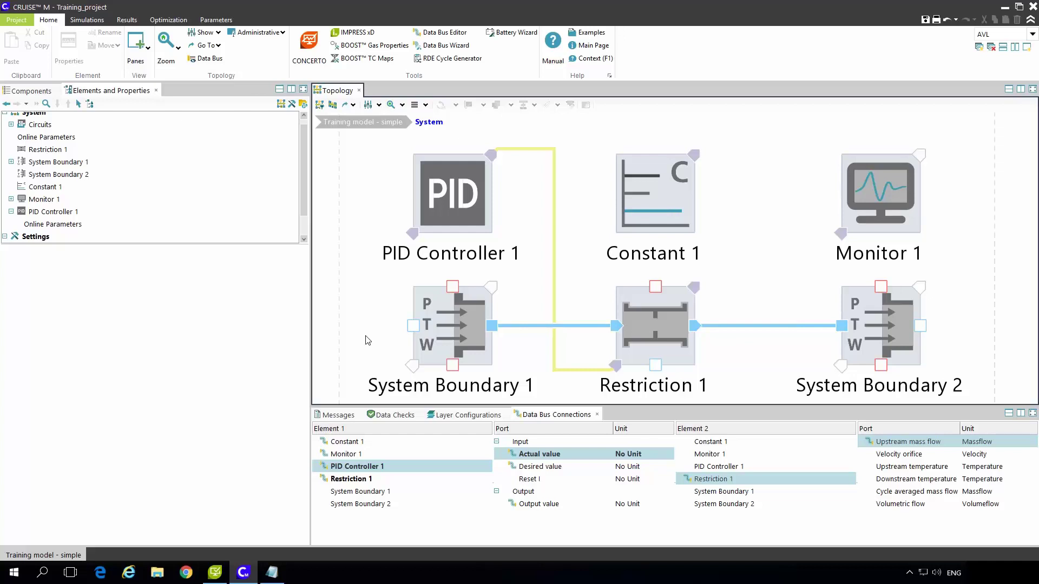
left_click(478, 169)
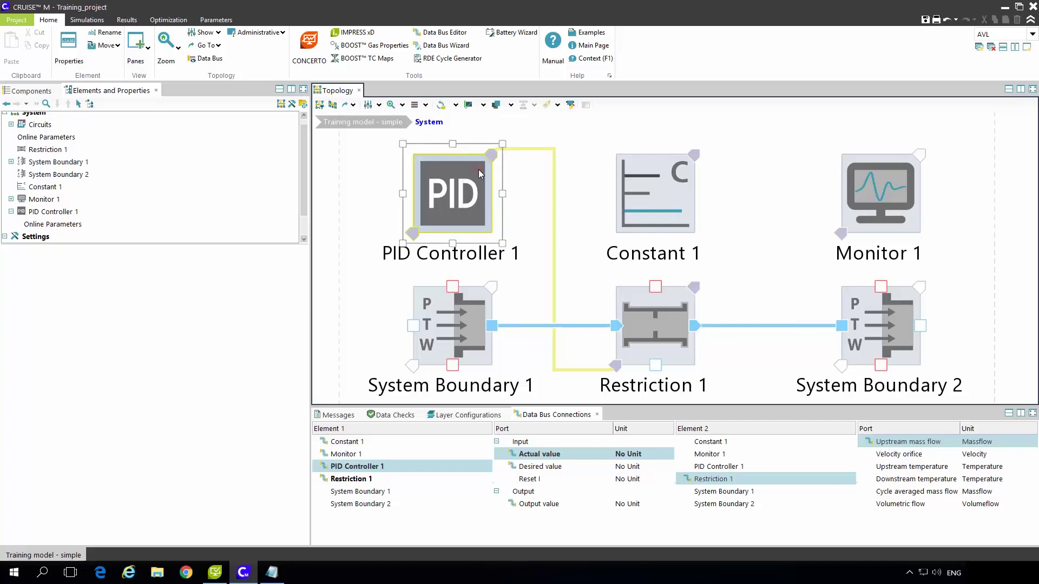
Step: Enter 5 in PID Controller 1's Integral parameter field
left_click(272, 572)
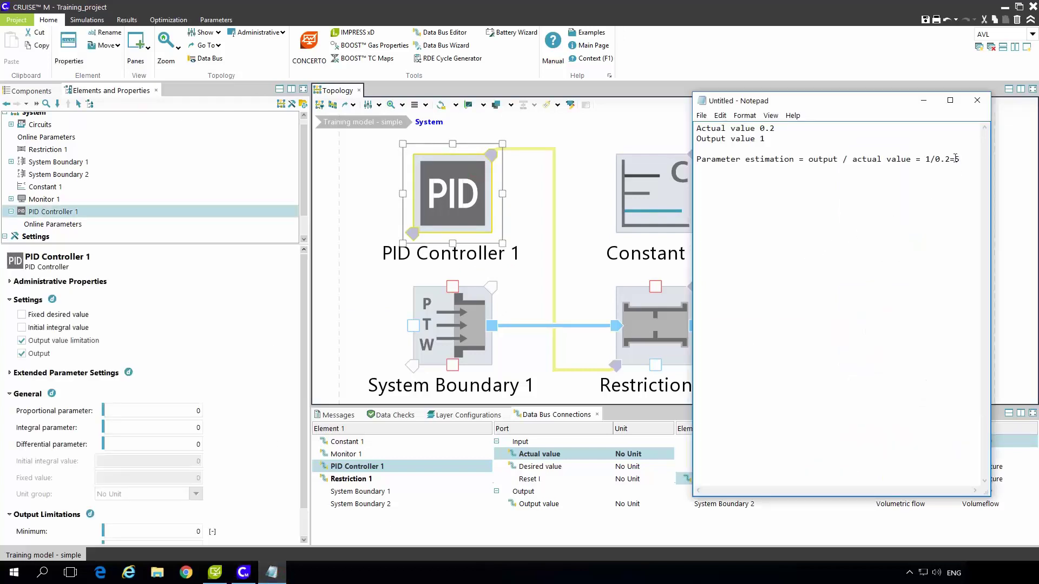
left_click(177, 428)
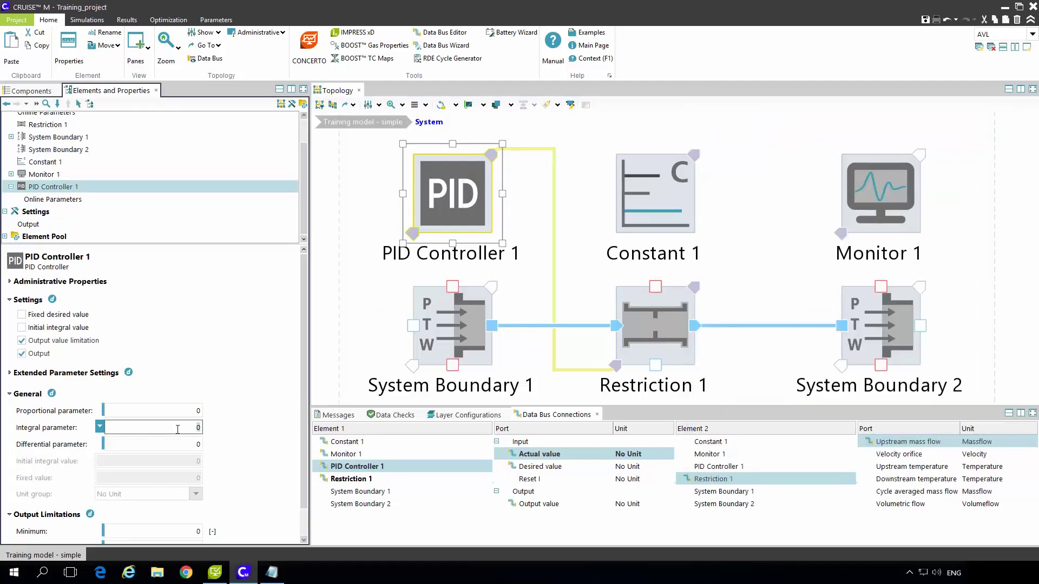
type("5")
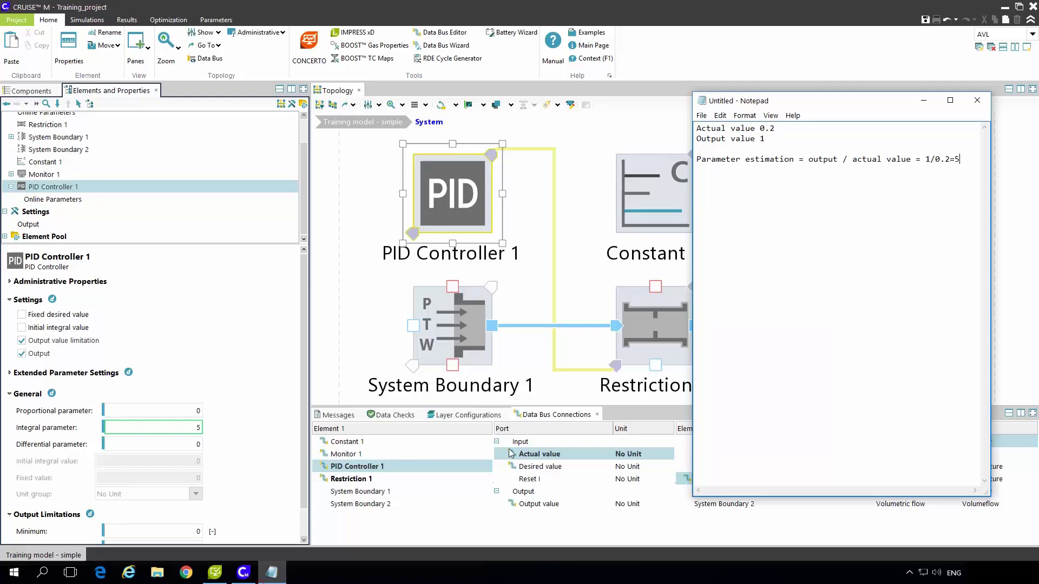
left_click(272, 573)
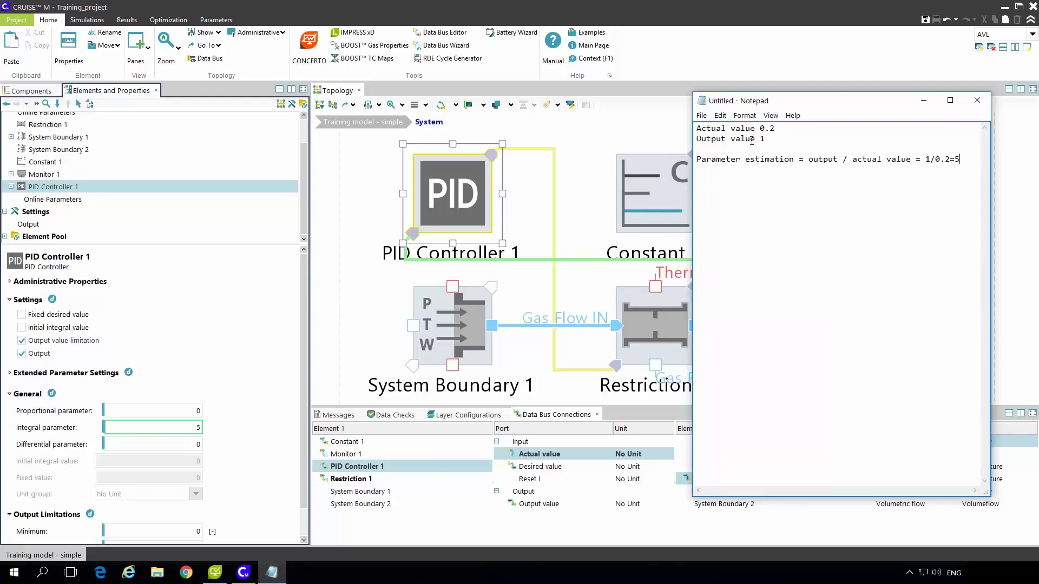
Step: Add a top header 'PID CONTROLLER IS USING ONLY SI UNITS - [kg/s], [Pa], [K]'
key("Return")
key("Return")
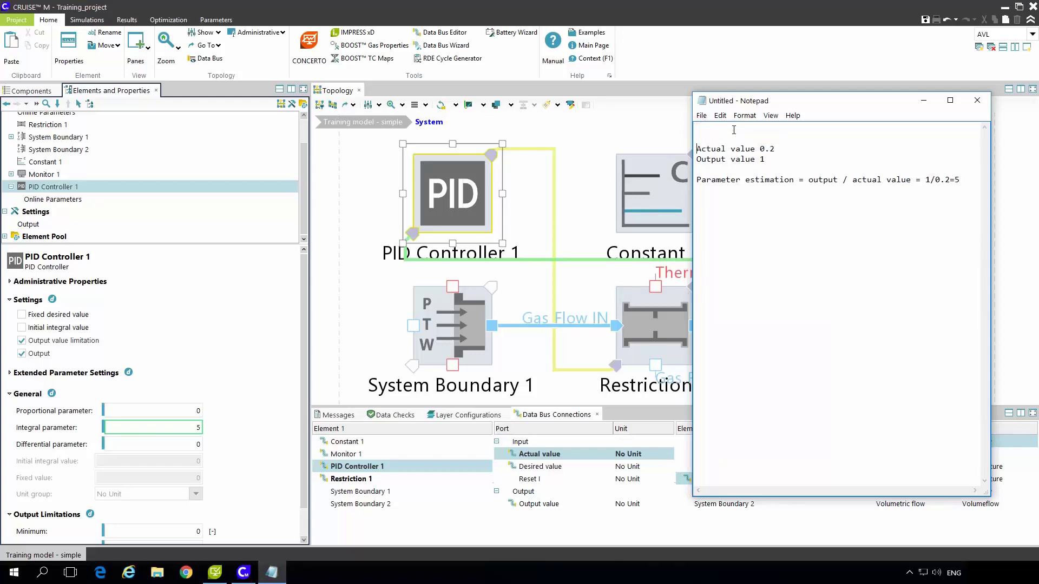
key("Up")
key("Up")
type("PID CONTROLLER IS USING ONLY SI UNITS - [kg/s]")
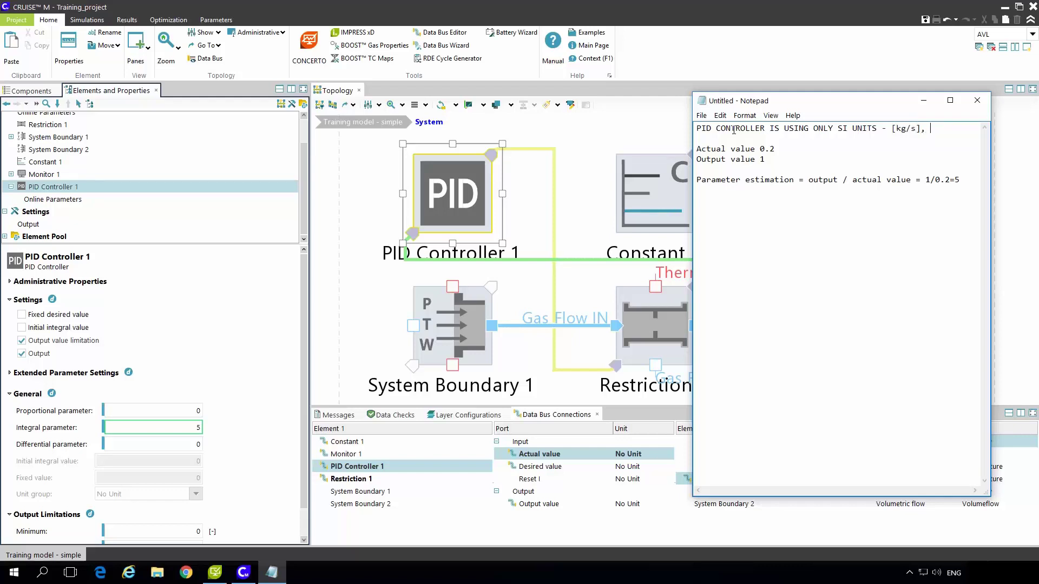
type(", [Pa], [K]")
Step: Insert a 'MASS FLOW' heading above the actual value notes
left_click(731, 159)
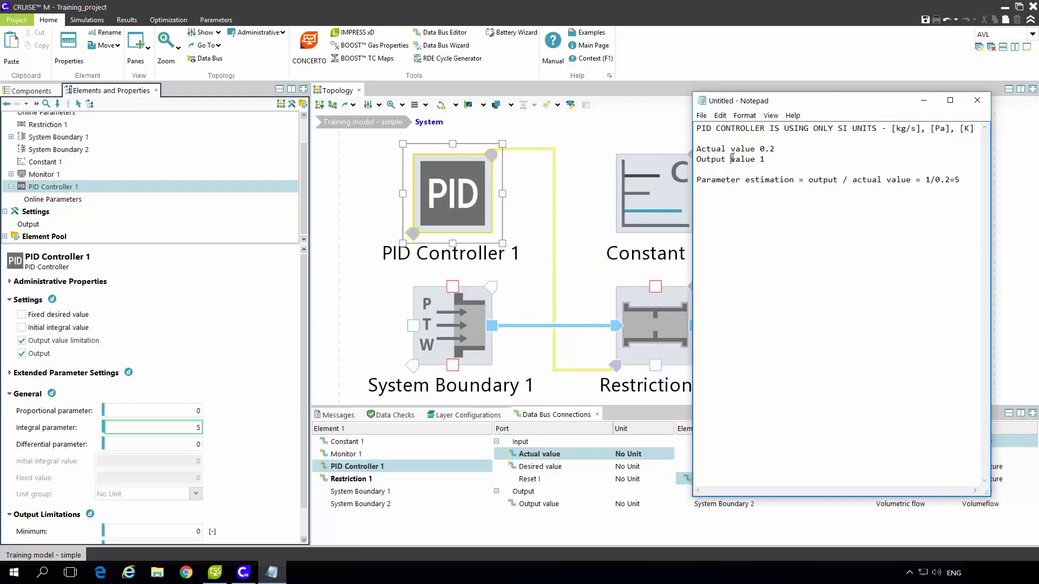
left_click(697, 148)
left_click_drag(697, 149, 756, 147)
left_click(777, 147)
left_click(823, 194)
left_click(715, 137)
key("Return")
type("MAS")
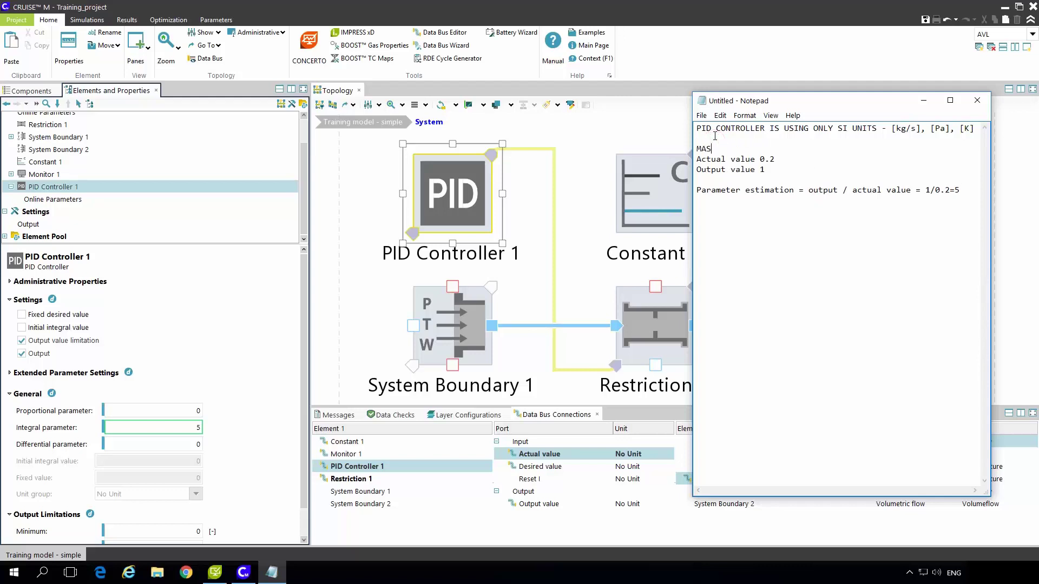
type("S FLOW")
Step: Duplicate the MASS FLOW block below and rename the copy 'Pressure'
left_click_drag(966, 194, 697, 146)
key("ctrl+c")
left_click_drag(848, 238, 854, 239)
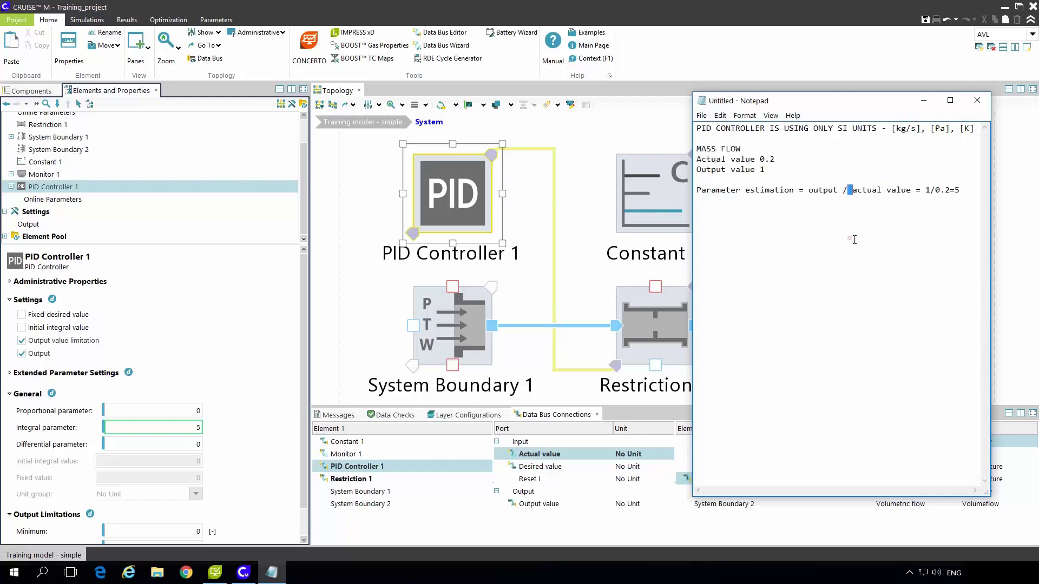
left_click(967, 199)
key("Return")
key("Return")
key("ctrl+v")
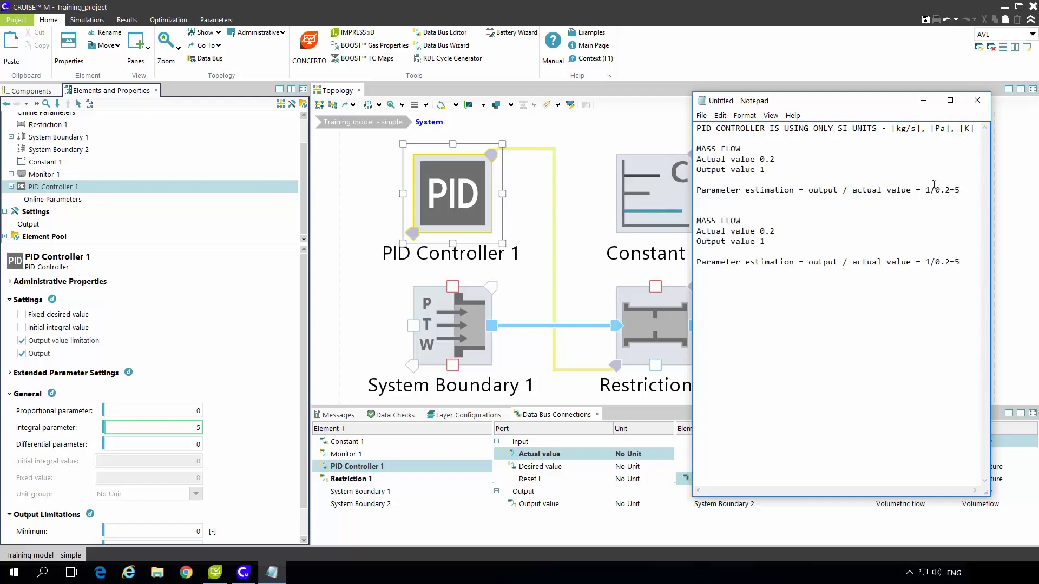
left_click_drag(775, 224, 694, 222)
type("Pressure")
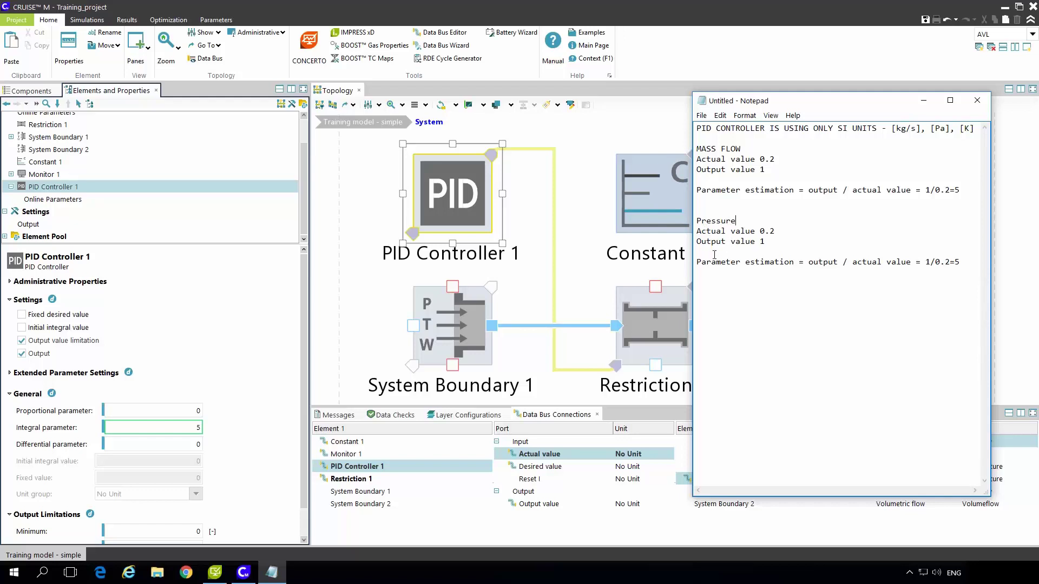
Step: Change the Pressure block's actual value and formula denominator from 0.2 to 10000
double_click(767, 230)
type("10000")
left_click(768, 240)
left_click_drag(934, 262, 950, 262)
type("10000")
left_click_drag(990, 261, 1019, 260)
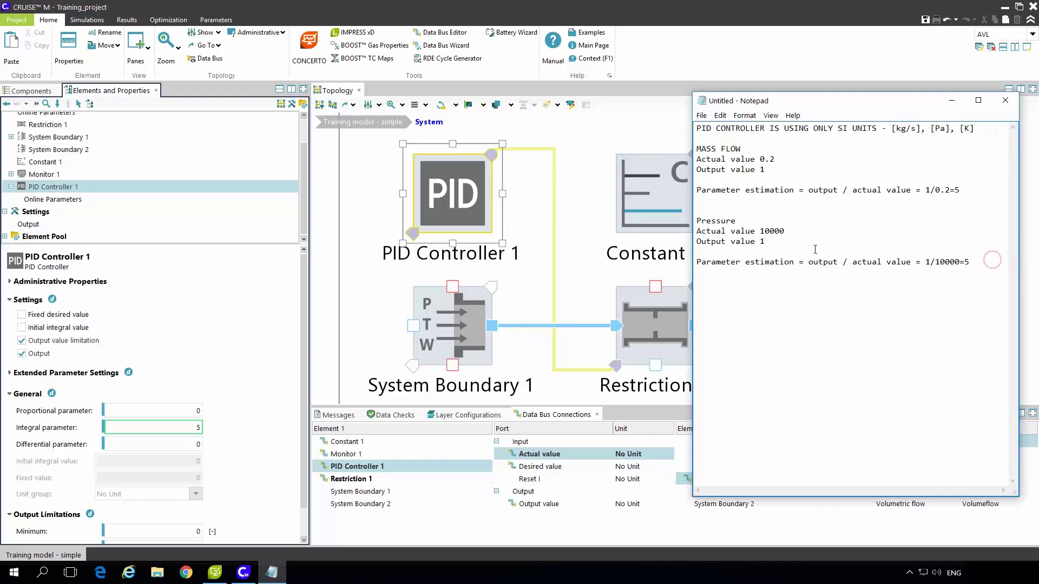
left_click(990, 261)
key("BackSpace")
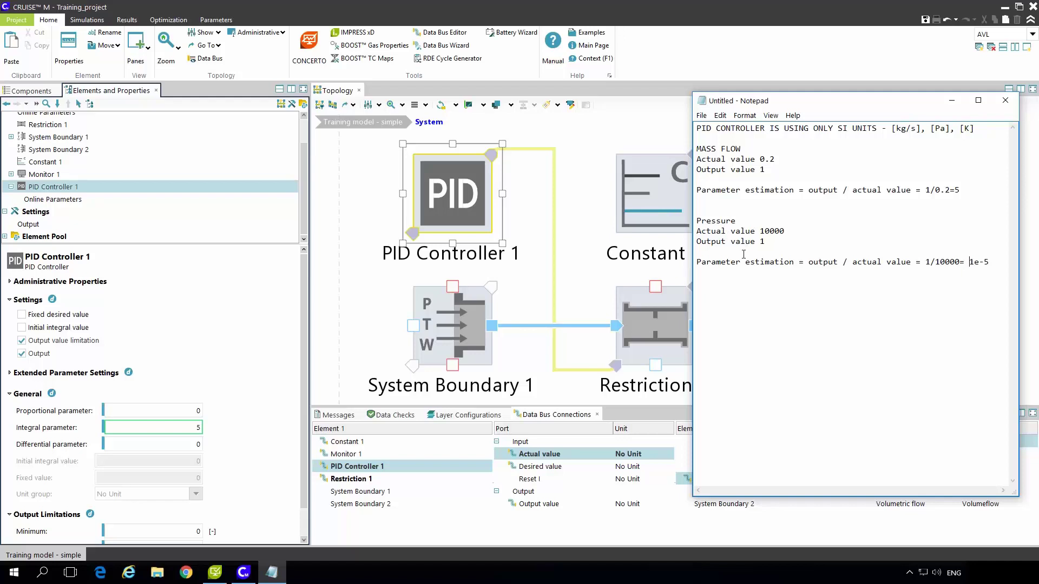
Step: Make the Pressure estimate result read -1e-5
type("-")
mouse_move(974, 263)
left_mouse_down()
mouse_move(995, 263)
mouse_move(975, 263)
left_mouse_up()
left_click(996, 263)
left_click(986, 284)
left_click_drag(962, 192, 955, 191)
Step: Rerun the simulation and read Actual_MF versus Desired_MF with the time cursor at 0.5705 s and 4.7045 s
left_click(589, 279)
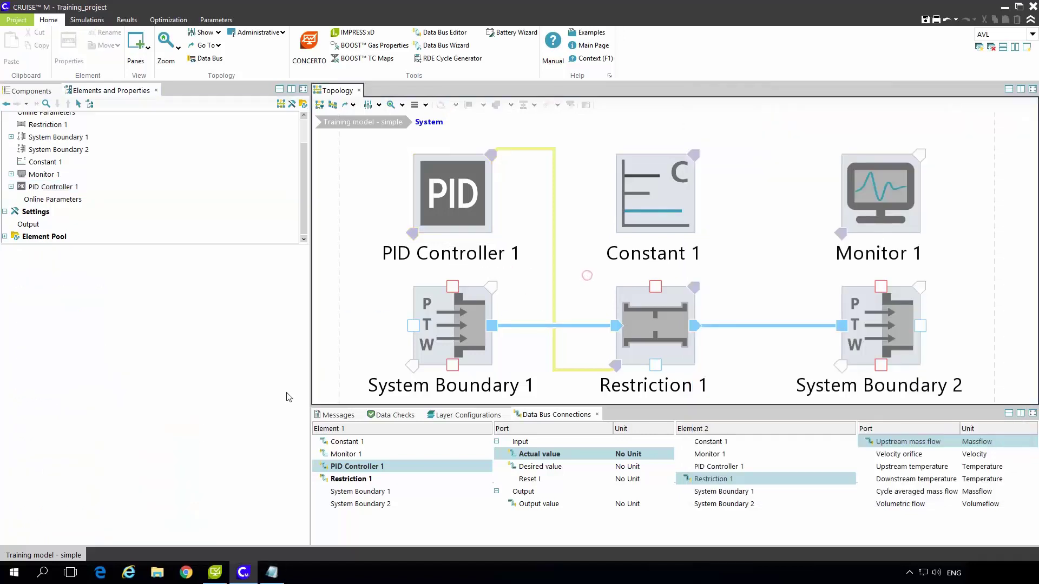
left_click(97, 24)
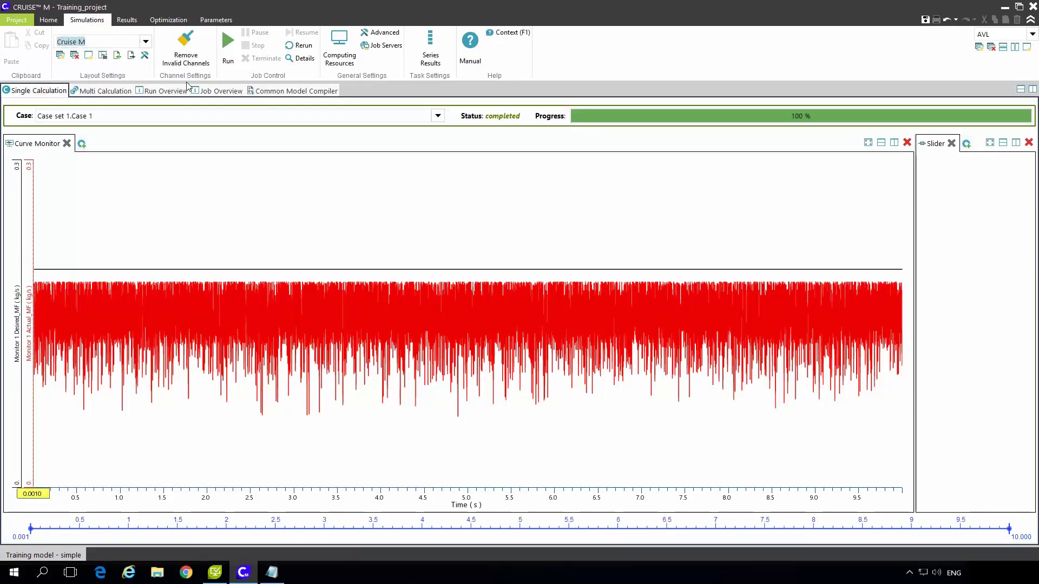
left_click(229, 58)
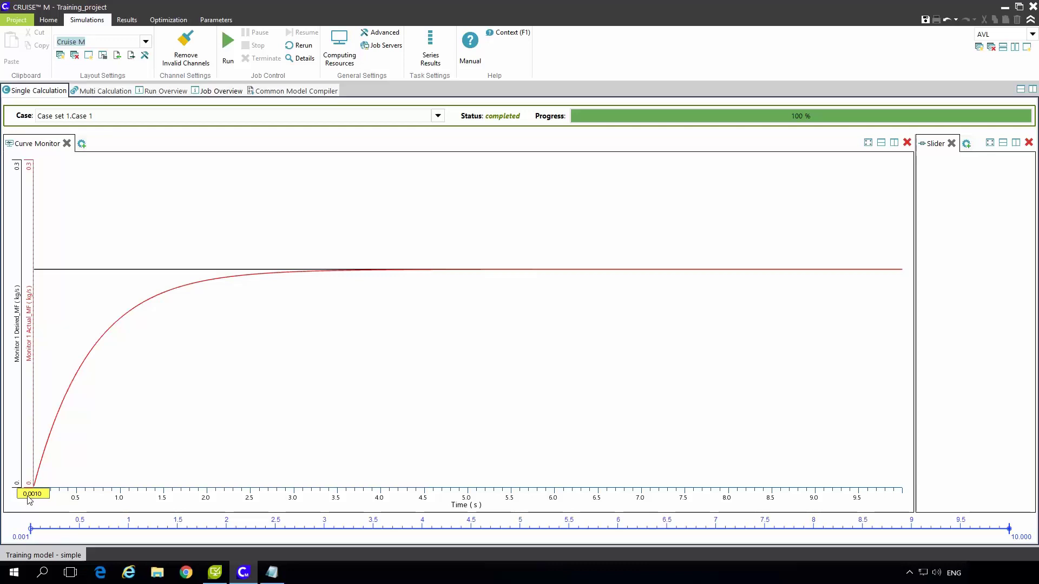
left_click_drag(29, 498, 674, 496)
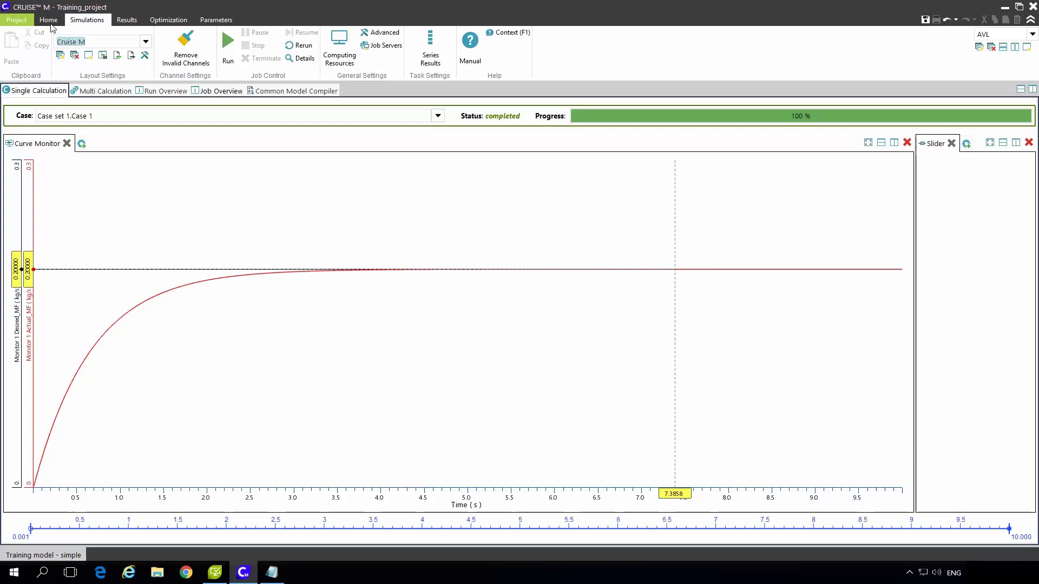
left_click(351, 366)
left_click_drag(680, 493, 466, 488)
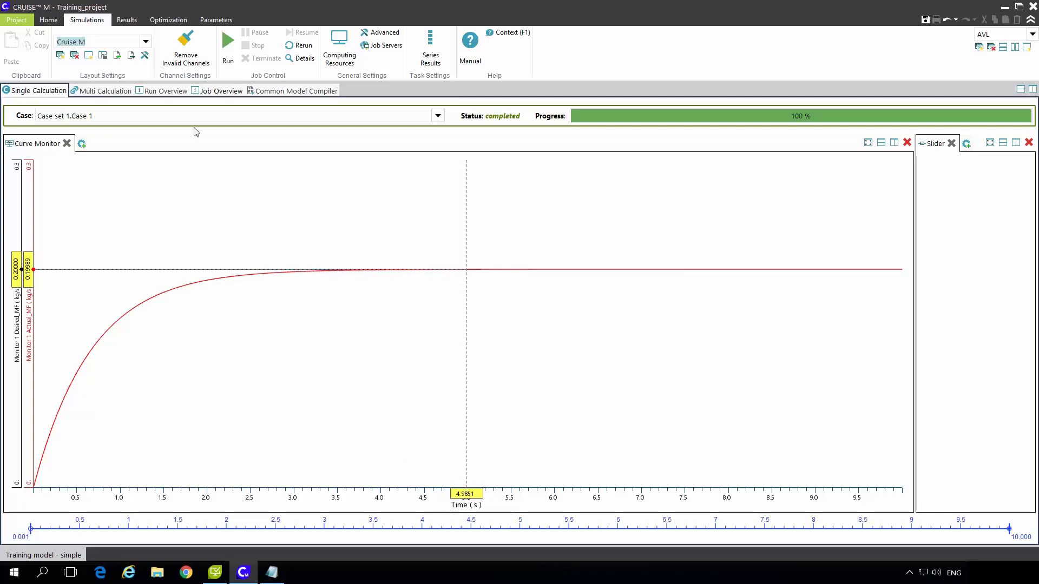
left_click(52, 21)
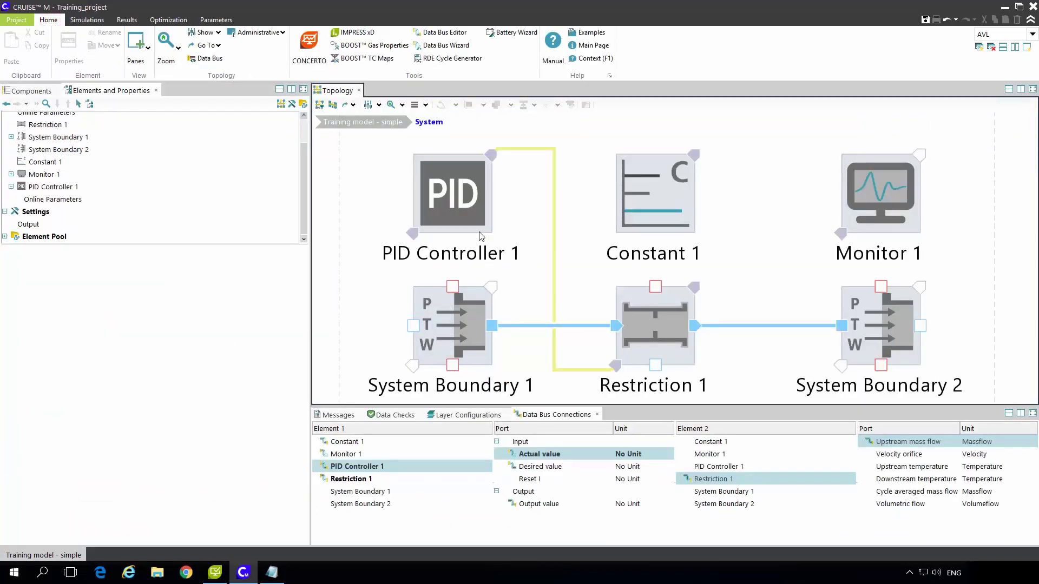
Step: Set PID Controller 1's Integral parameter to 50 and rerun the simulation
left_click(452, 203)
left_click(187, 428)
type("5")
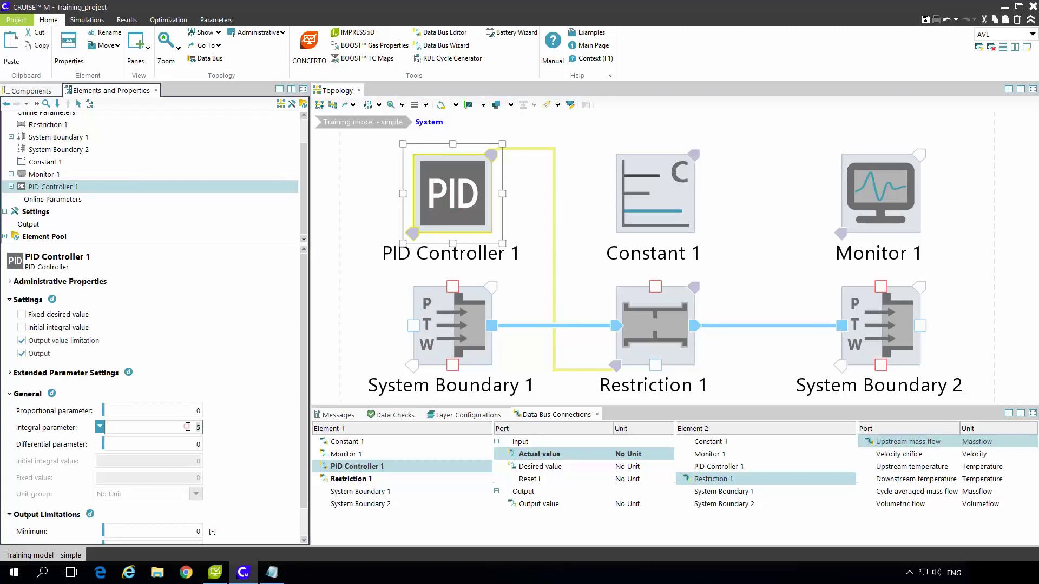
type("0")
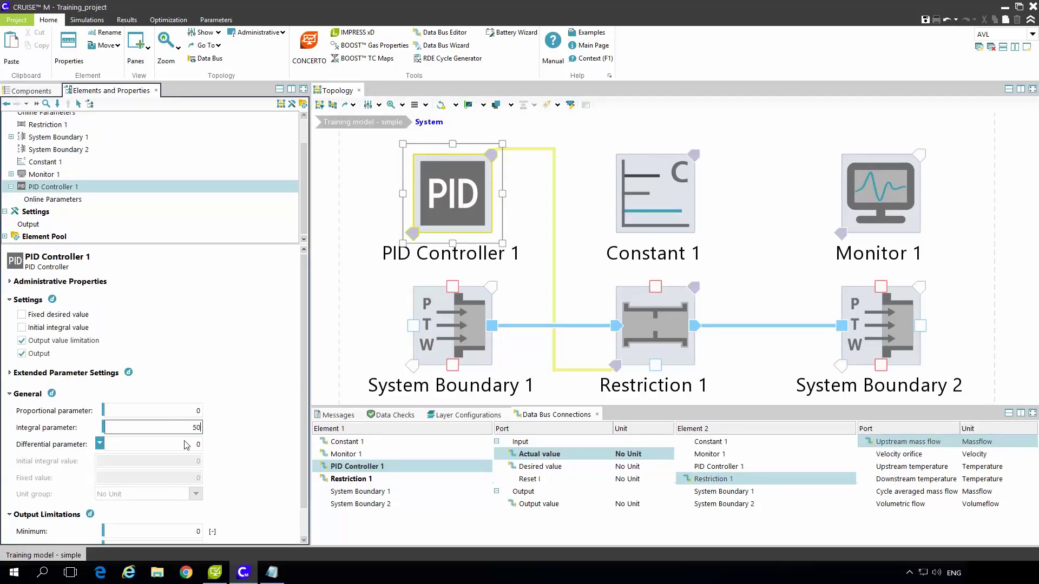
left_click(87, 19)
left_click(230, 47)
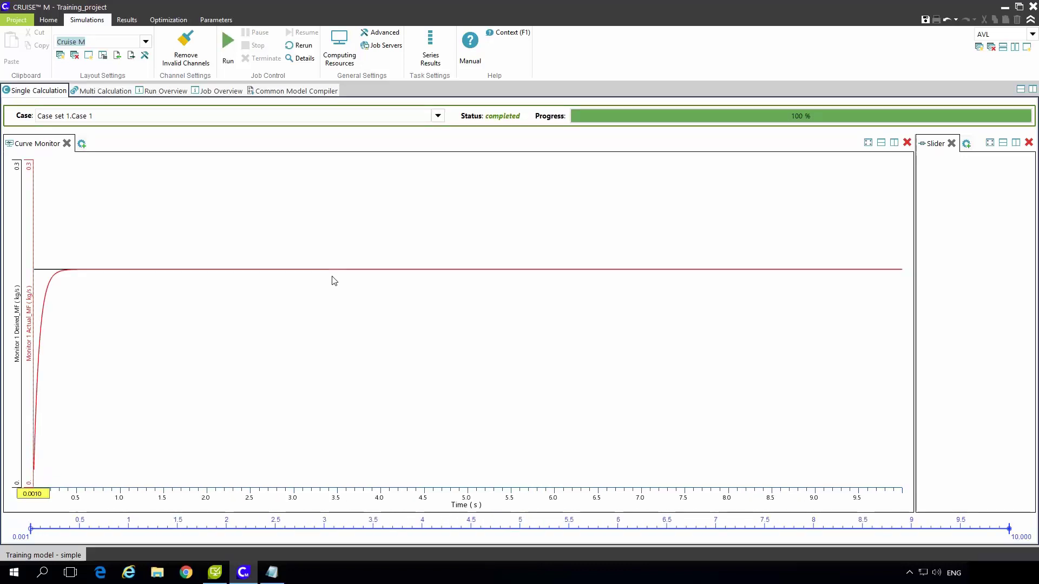
Step: Raise the Integral parameter to 200, rerun, and read the curves at about 0.16 s
left_click(48, 20)
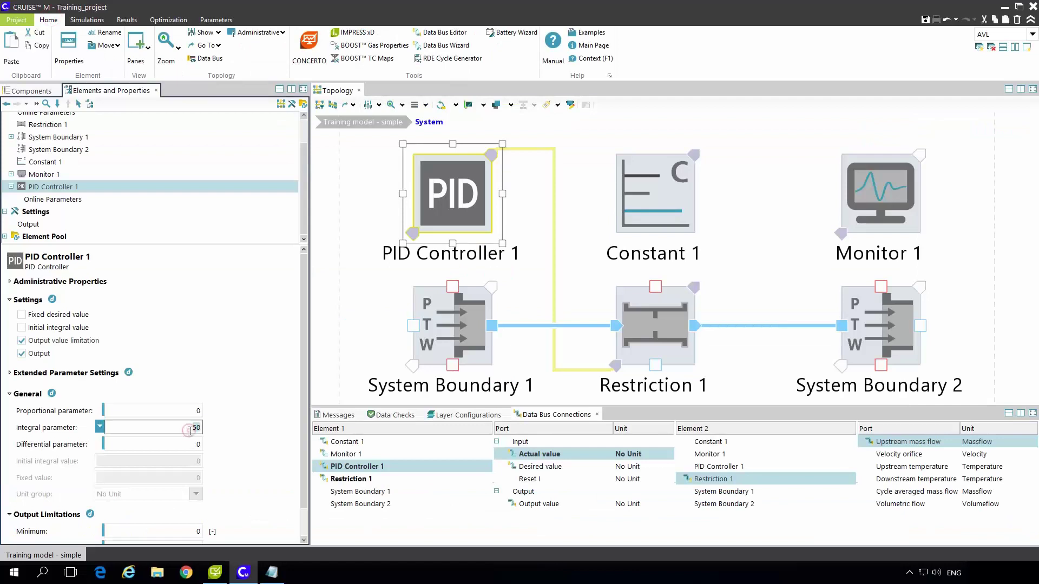
type("200")
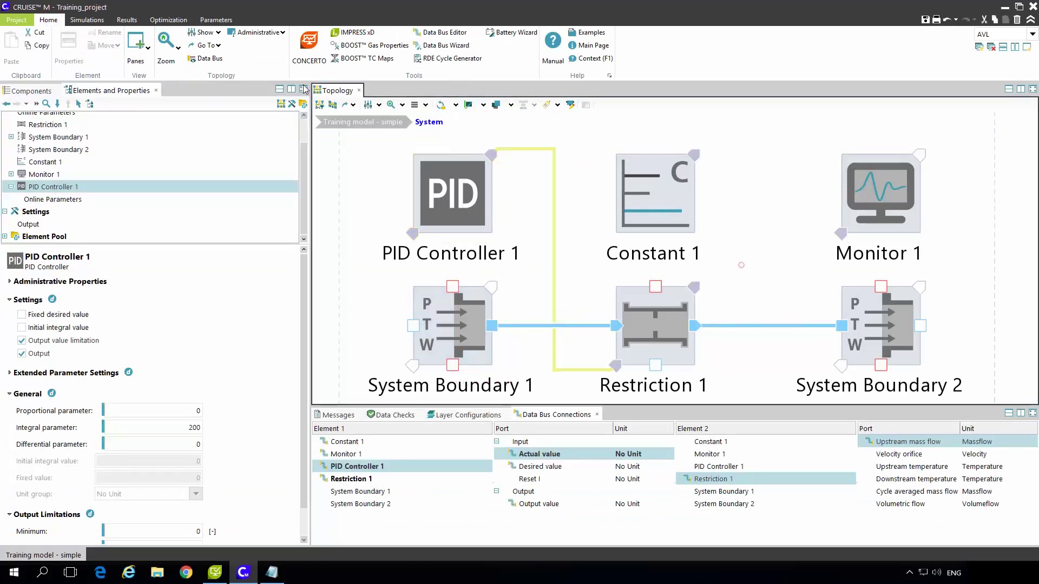
left_click(709, 276)
left_click(87, 20)
left_click(228, 46)
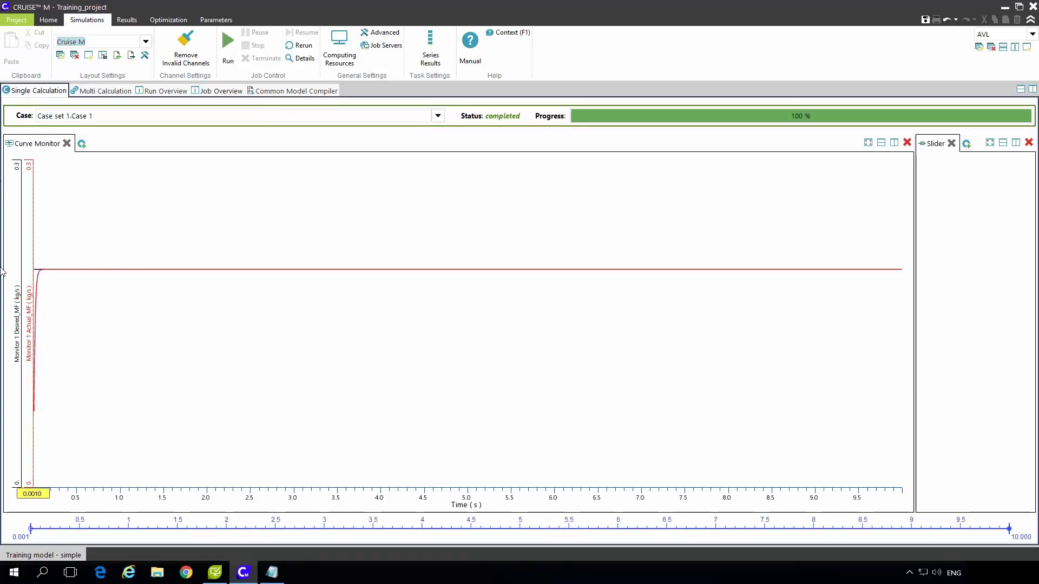
left_click_drag(41, 490, 47, 503)
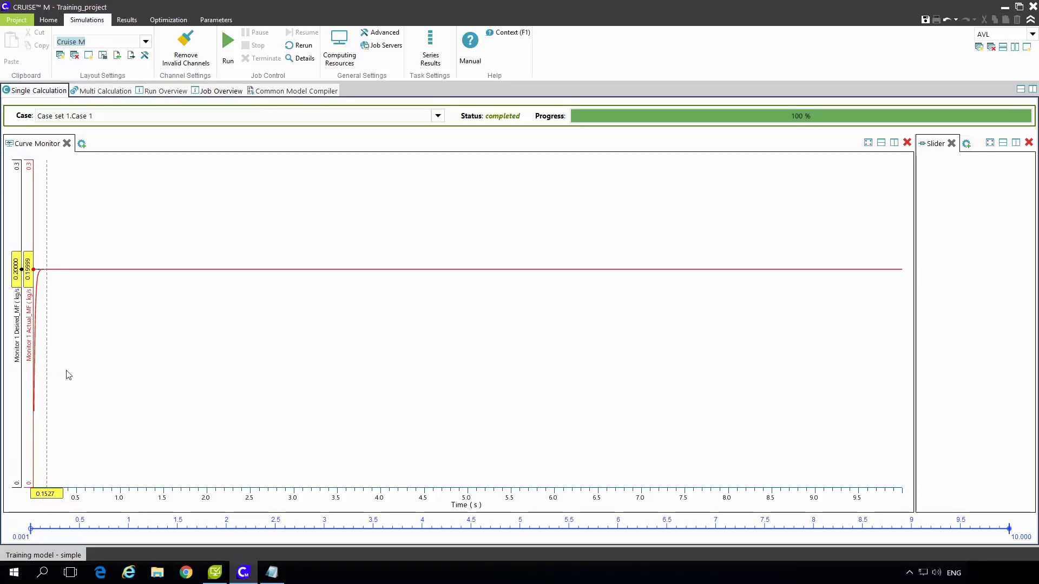
Step: Change PID Controller 1's Proportional parameter to 5 and run the simulation again
left_click(52, 19)
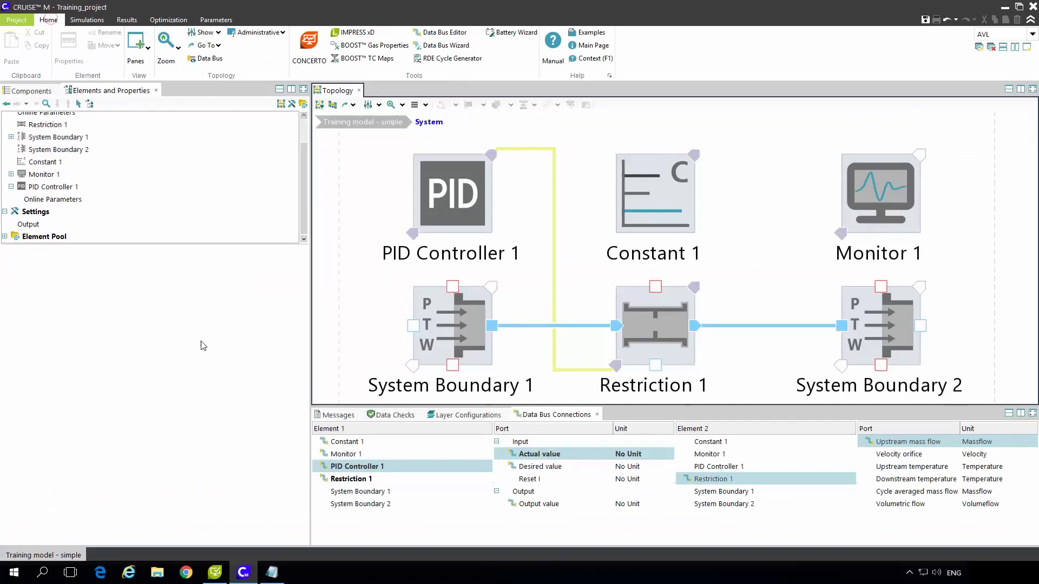
left_click(452, 193)
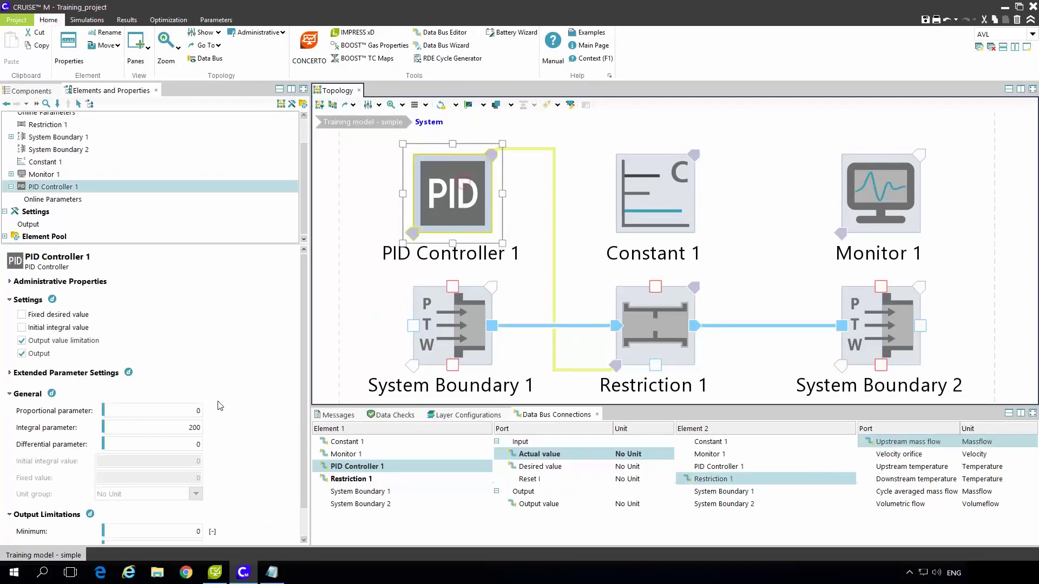
left_click(184, 411)
type("5")
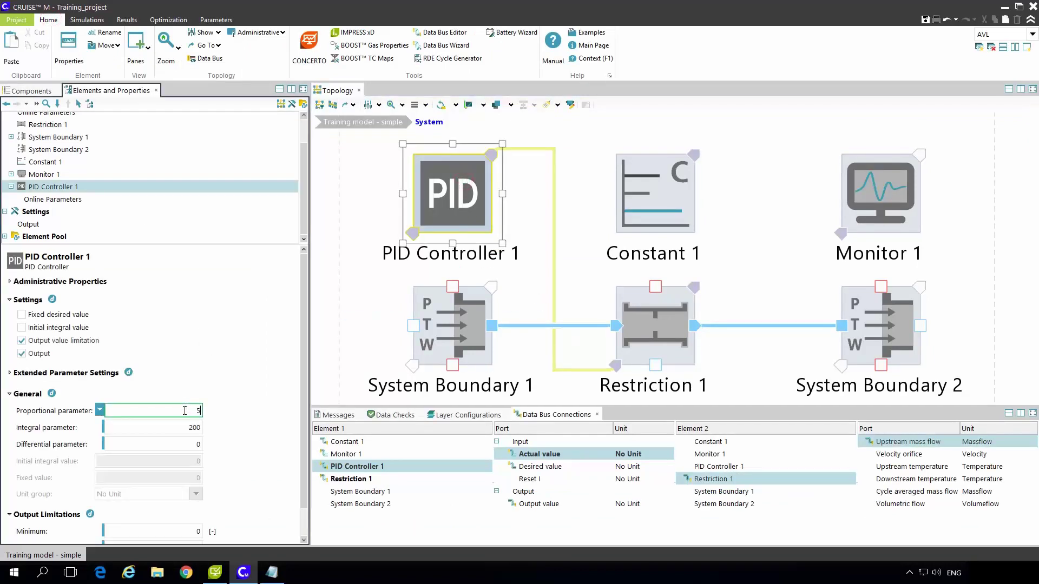
left_click(96, 20)
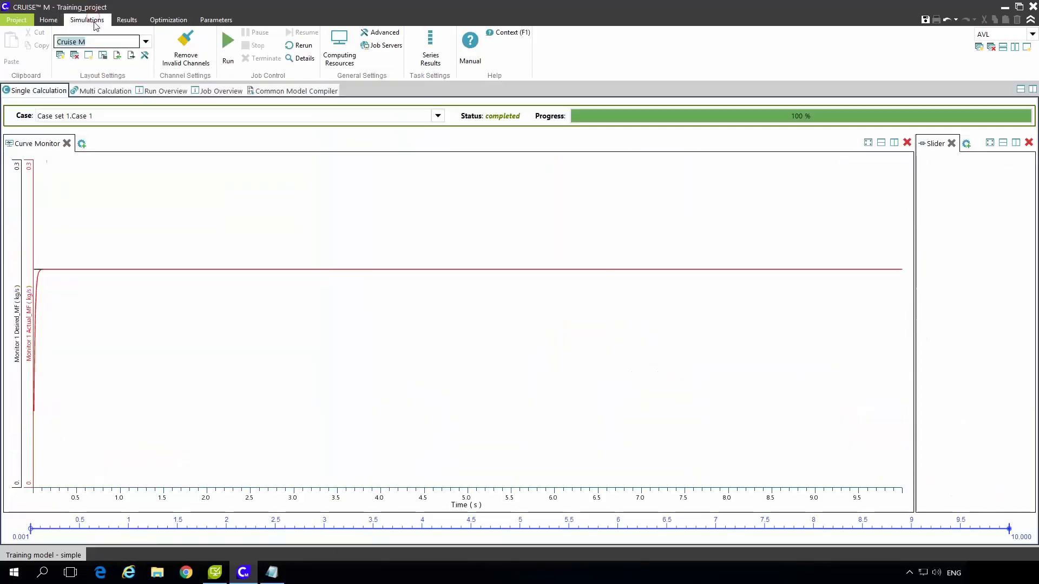
left_click(223, 54)
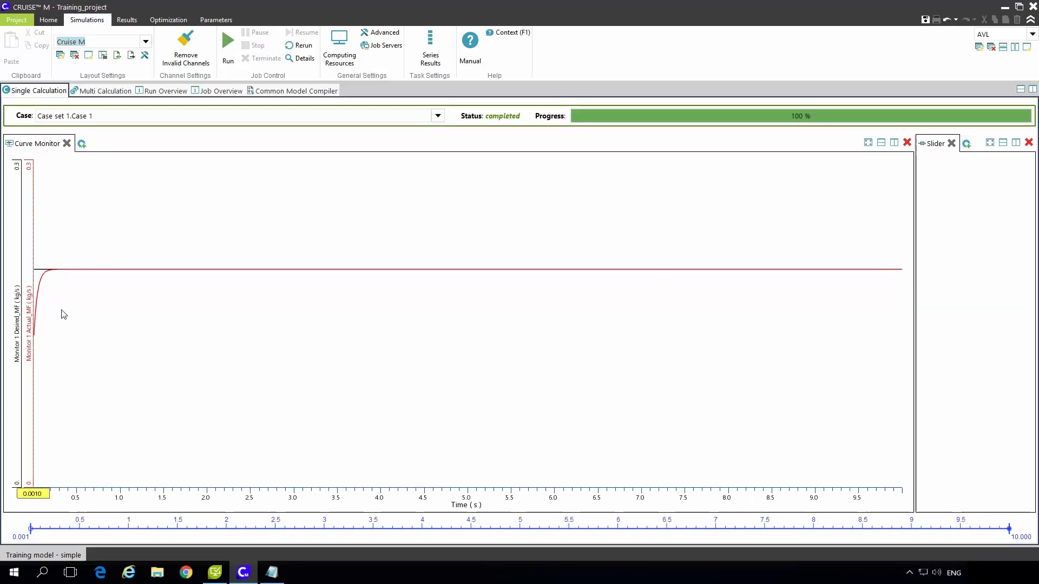
Step: Open the results report, dismiss the reload notice, and add a new Page 2
left_click(129, 22)
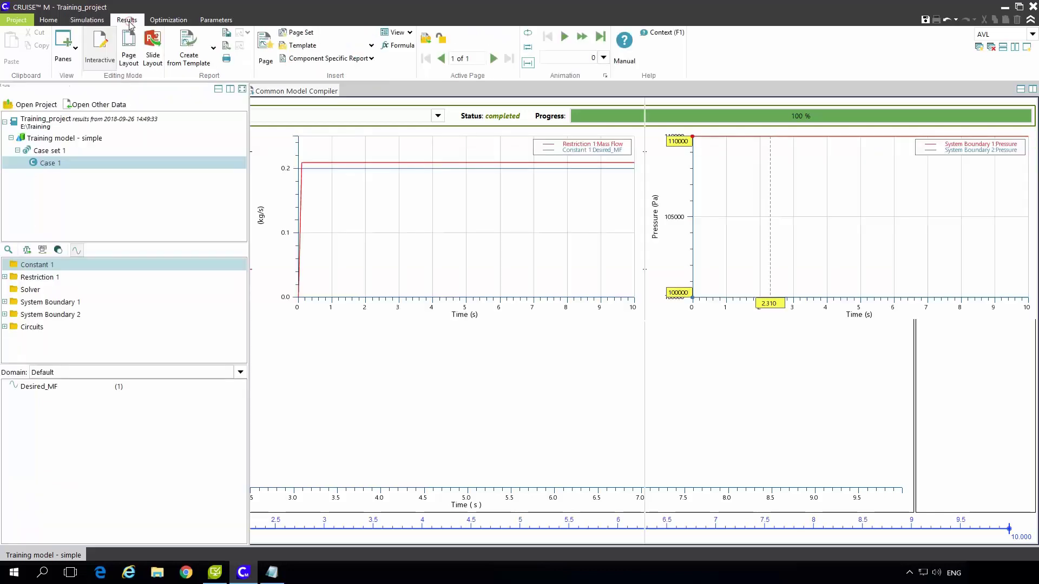
left_click(595, 383)
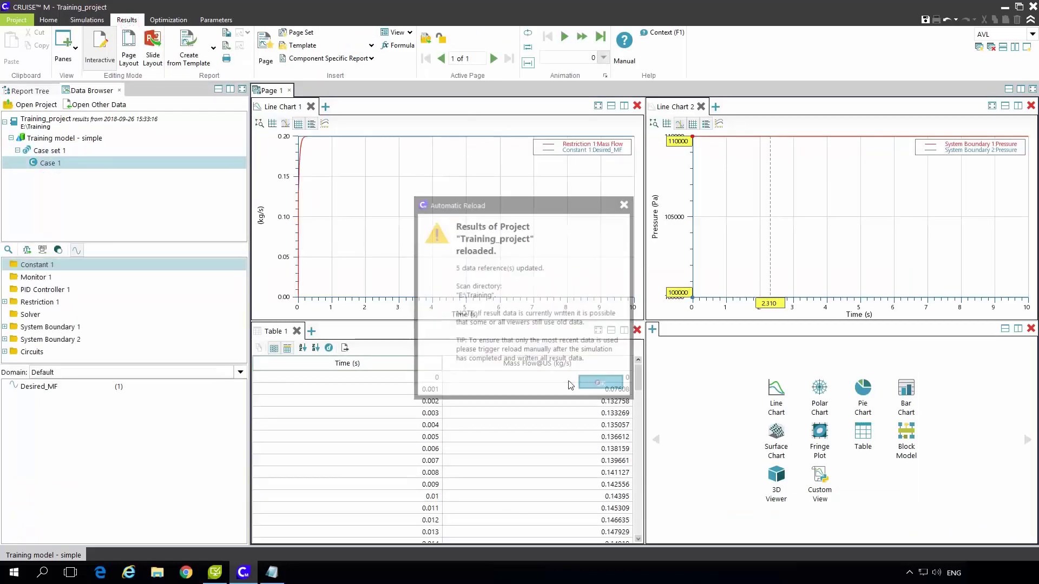
left_click(42, 92)
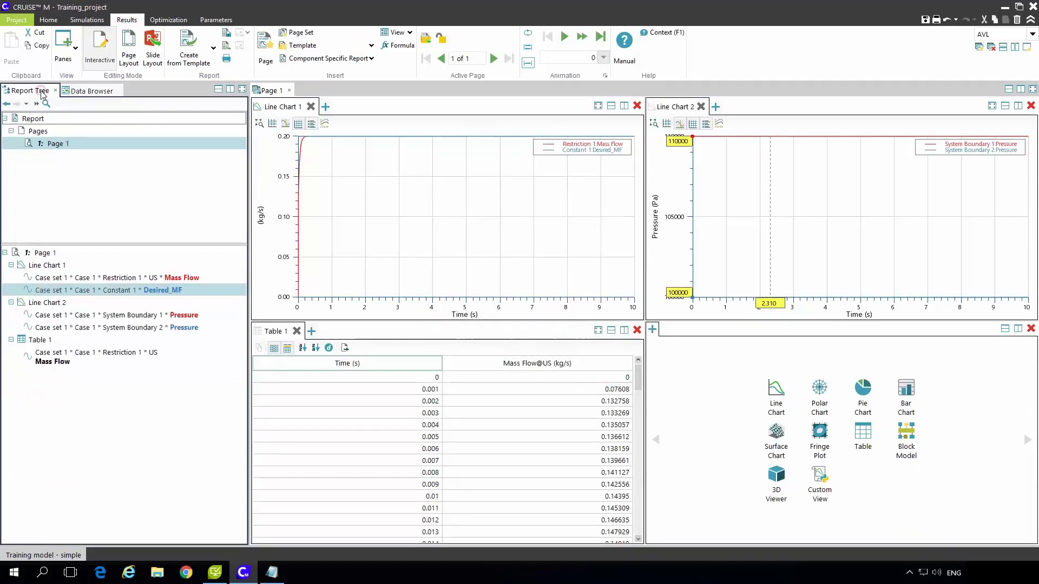
left_click(264, 46)
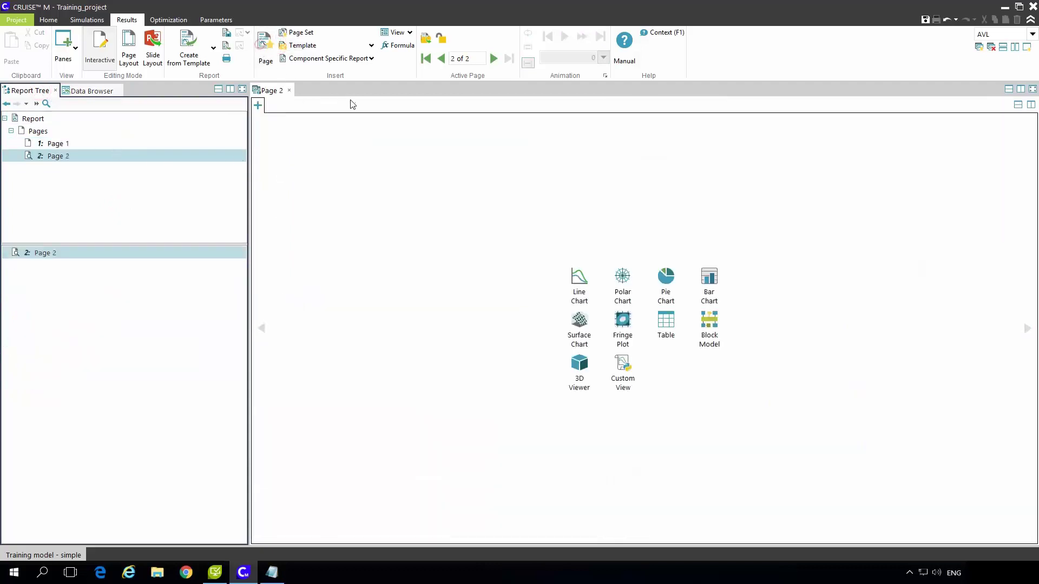
Step: Place a line chart on Page 2 and split it into four panes
left_click(579, 281)
left_click(1005, 106)
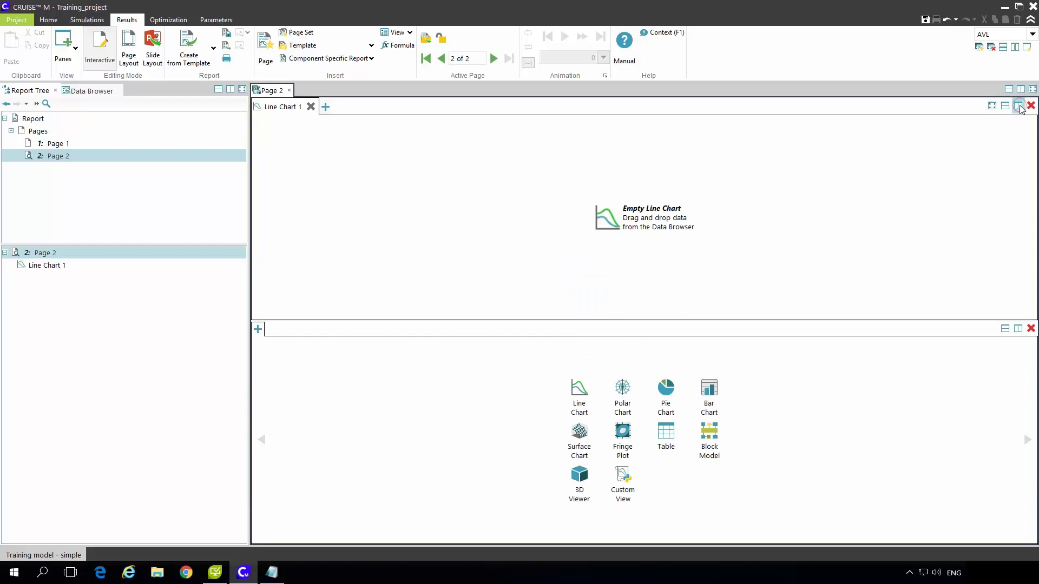
left_click(1017, 106)
left_click(1017, 328)
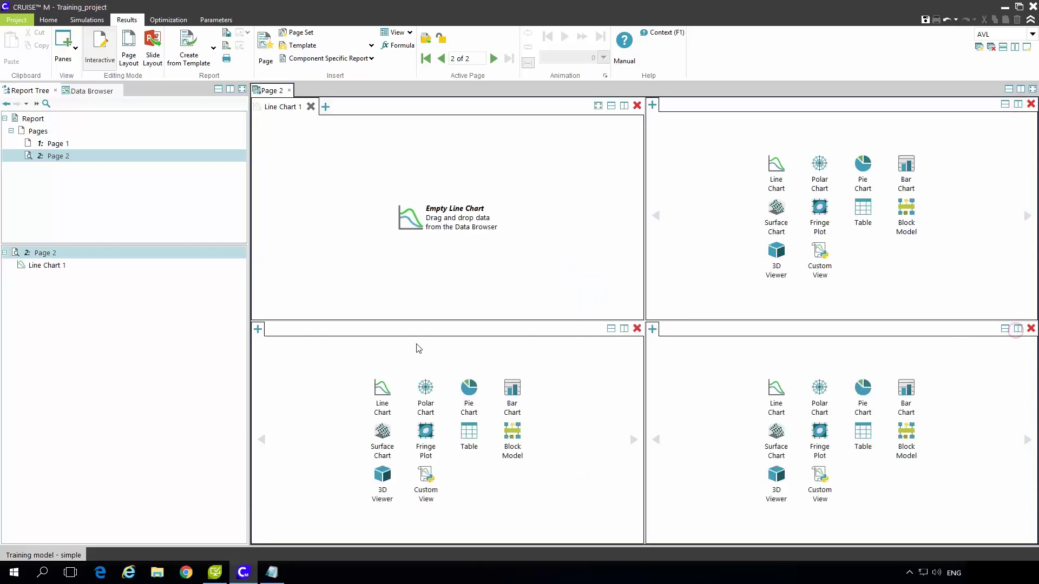
Step: In the Data Browser, list PID Controller 1's signals and pick Actual Value
left_click(89, 91)
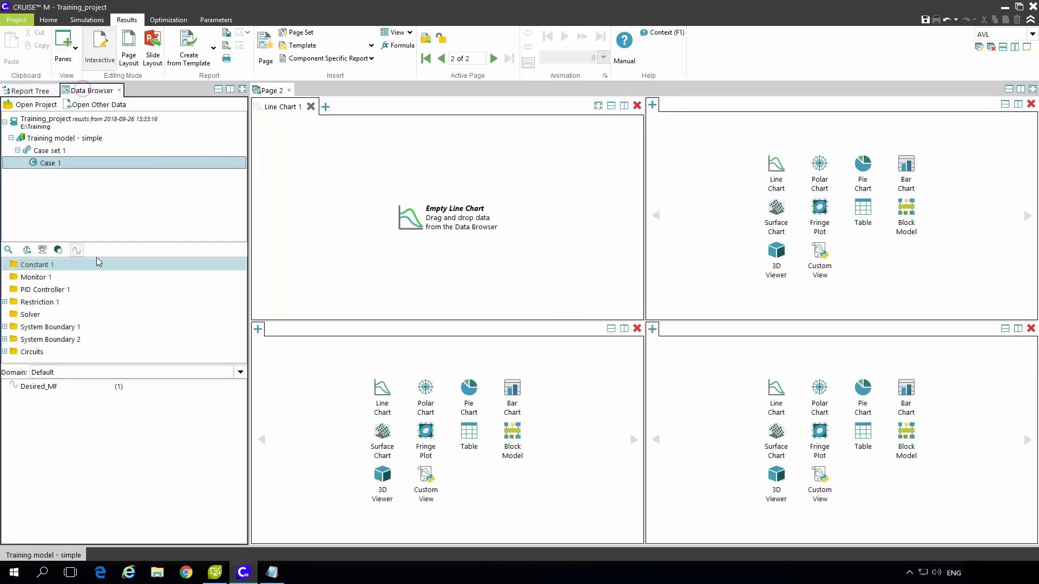
left_click(48, 290)
left_click(54, 386)
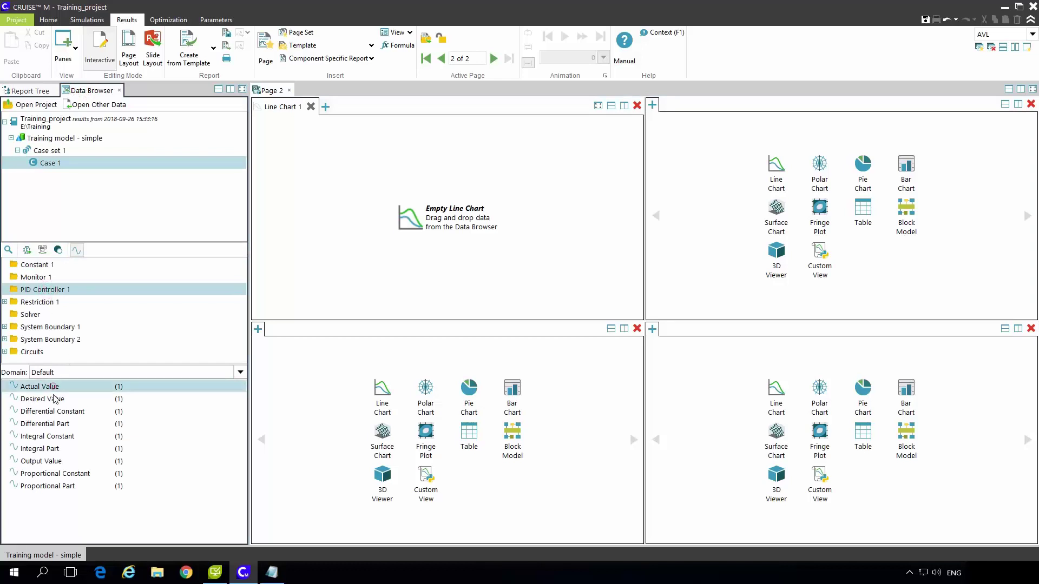
Step: Add Desired Value to the selection and drag both signals into the top-left chart
left_click(54, 399, "ctrl")
left_click_drag(54, 386, 348, 242)
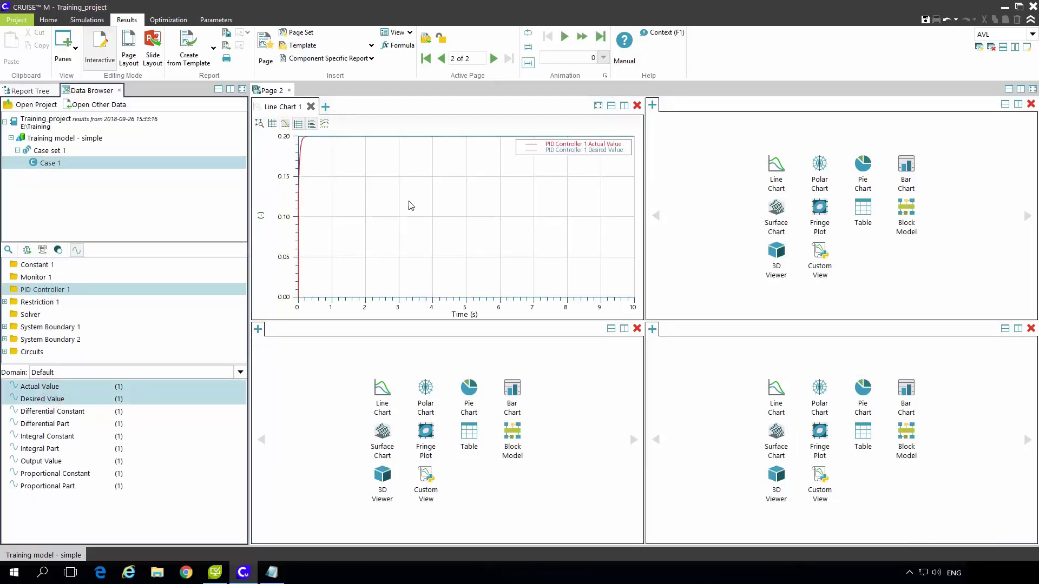
left_click(583, 151)
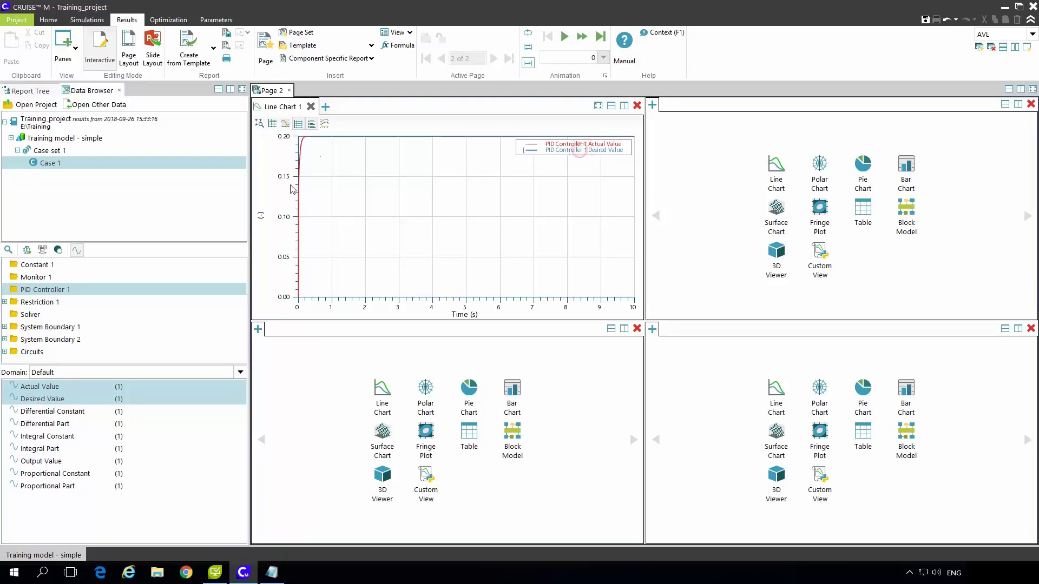
left_click(376, 191)
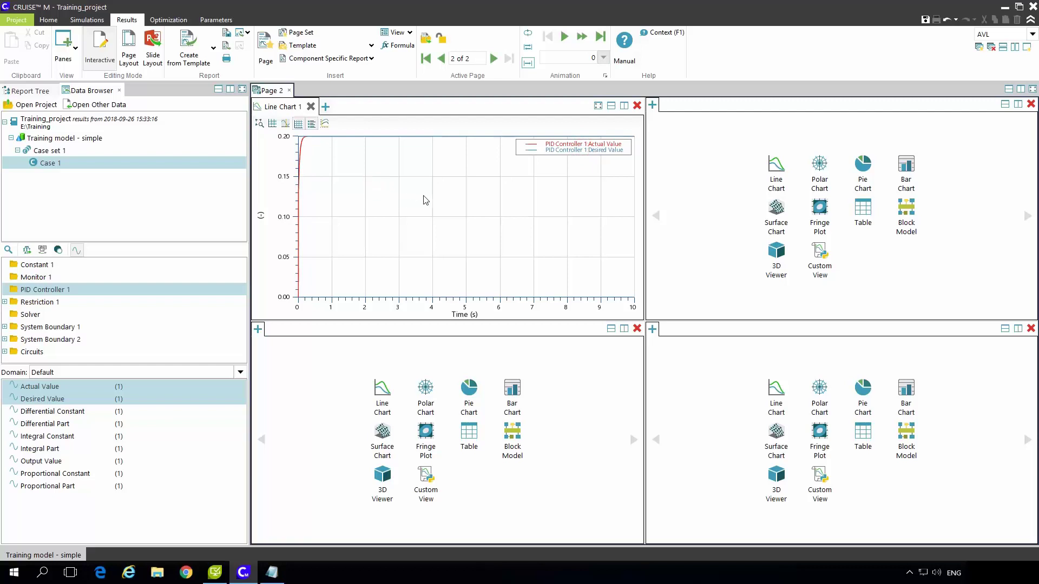
left_click(135, 436)
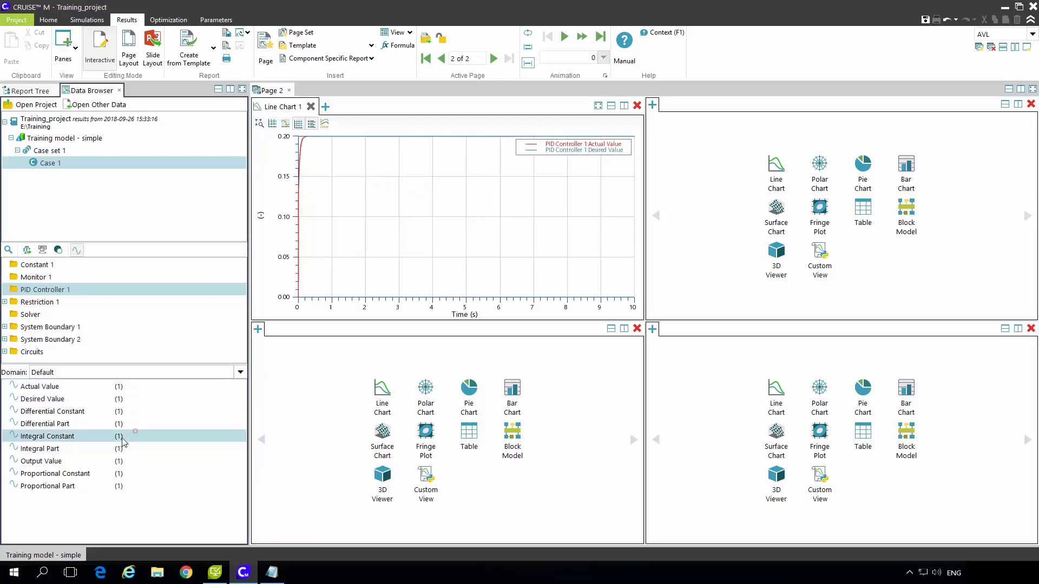
left_click_drag(56, 461, 759, 173)
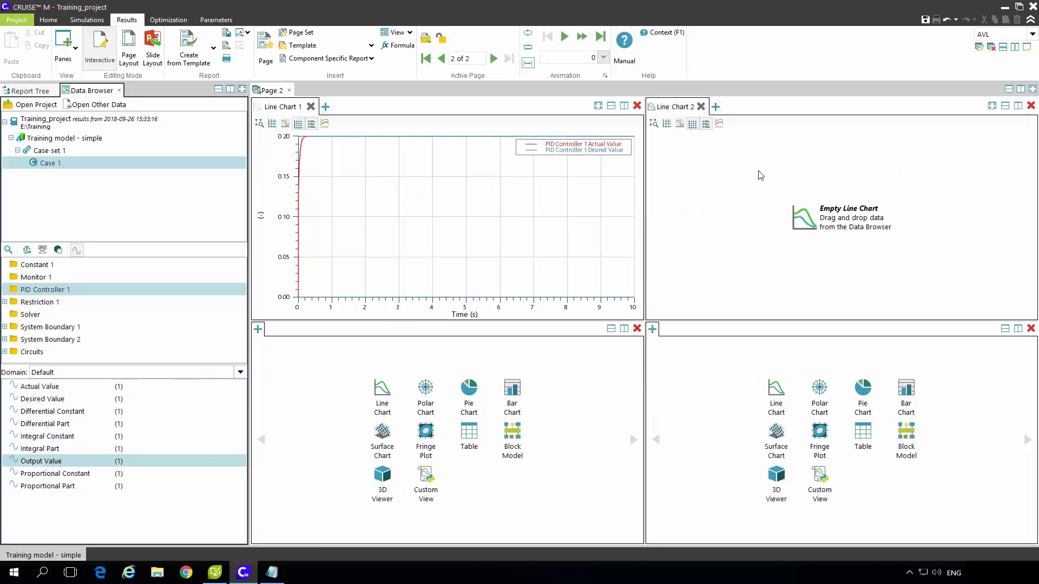
left_click(677, 125)
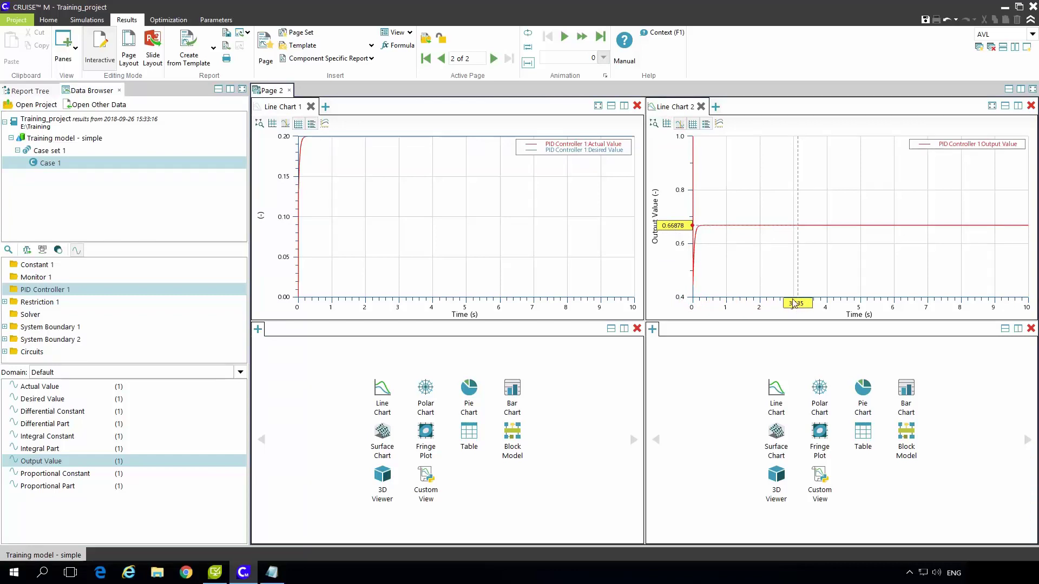
left_click_drag(797, 304, 779, 306)
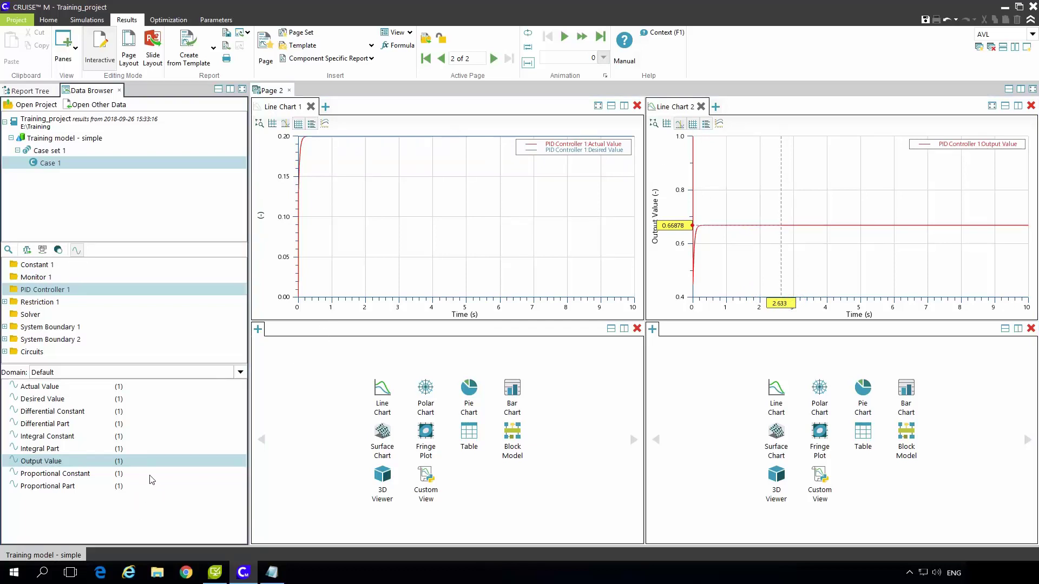
left_click(56, 20)
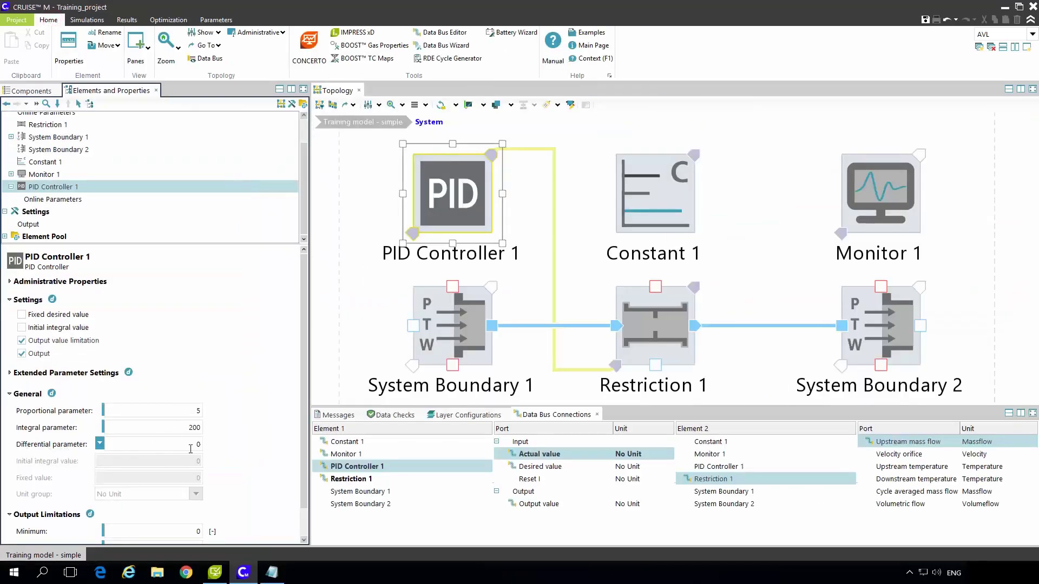
left_click(136, 21)
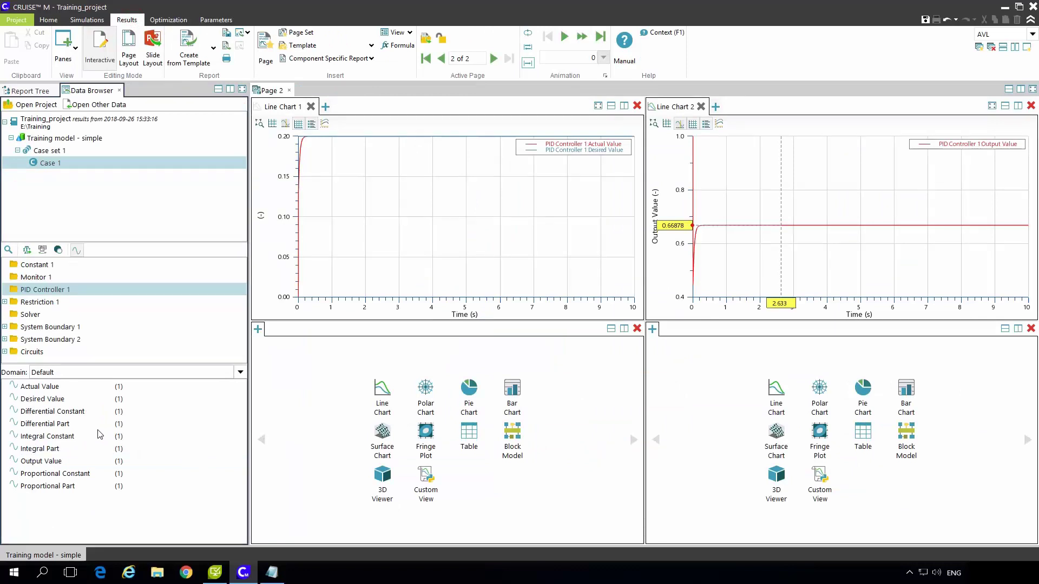
Step: Plot Proportional, Integral and Differential Part in the lower-left chart and highlight each curve
left_click_drag(54, 486, 379, 399)
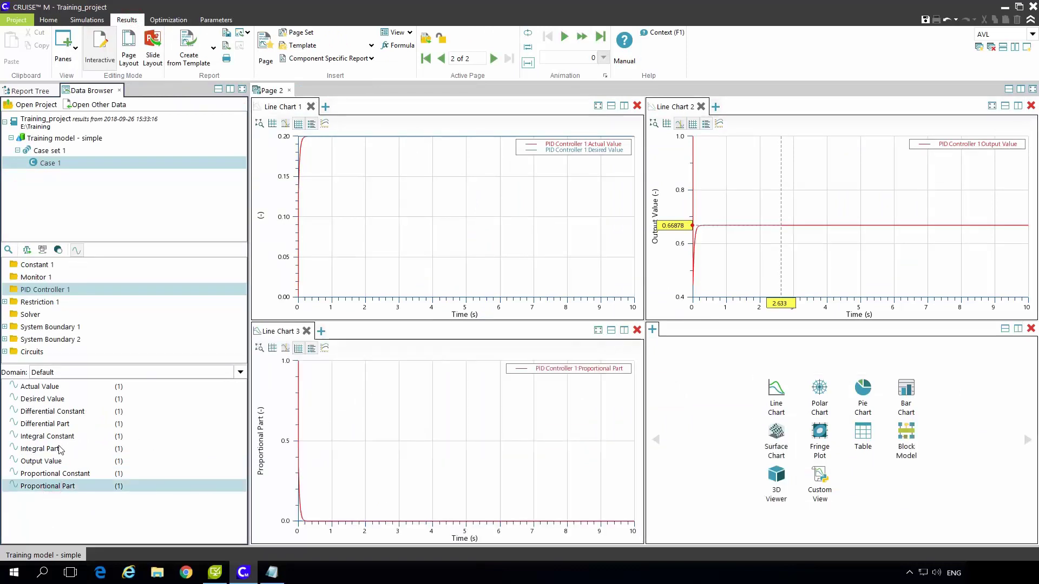
left_click_drag(60, 450, 379, 446)
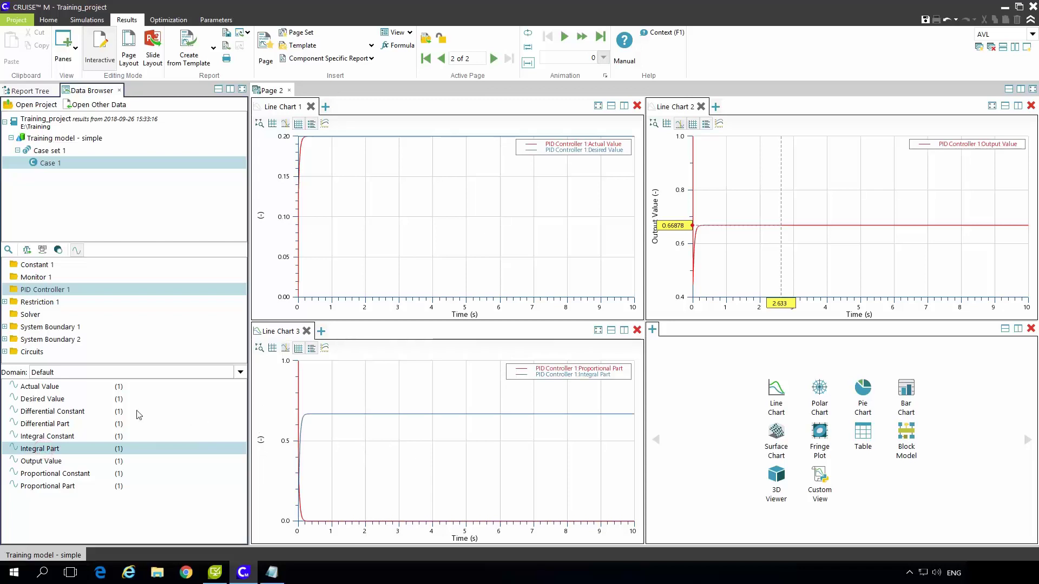
left_click_drag(48, 423, 364, 469)
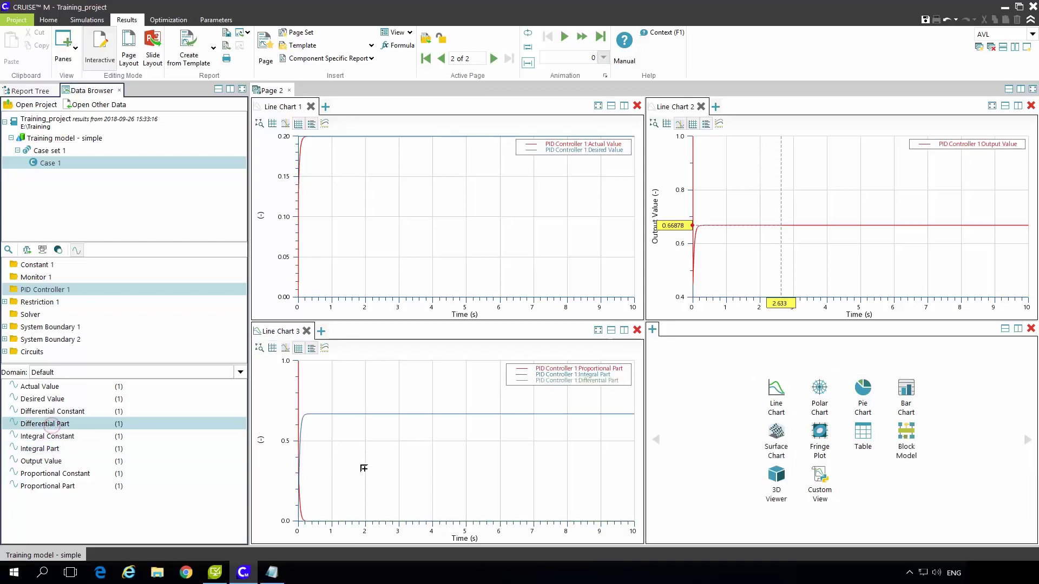
left_click(565, 380)
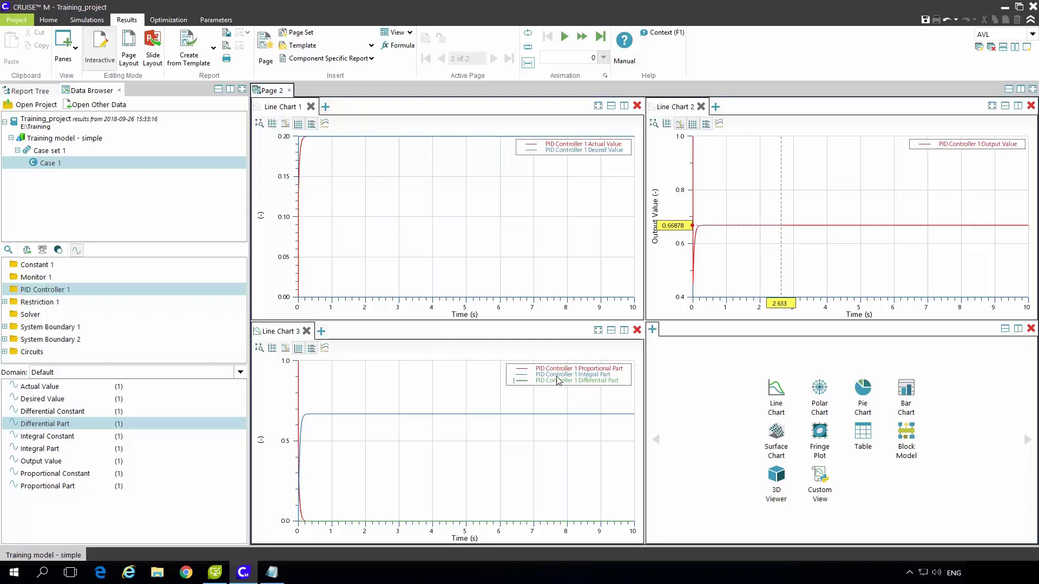
left_click(559, 370)
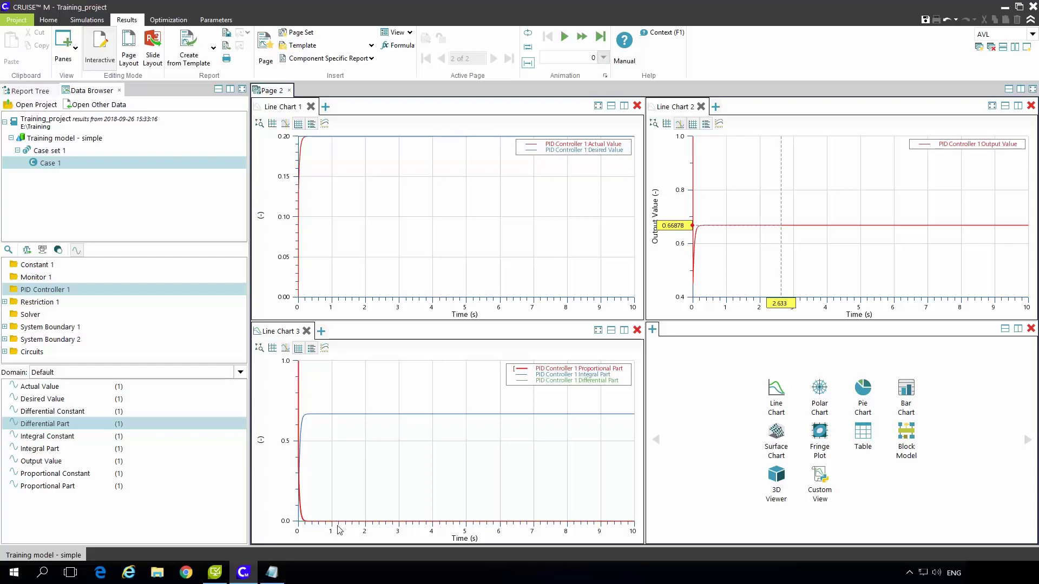
left_click(551, 376)
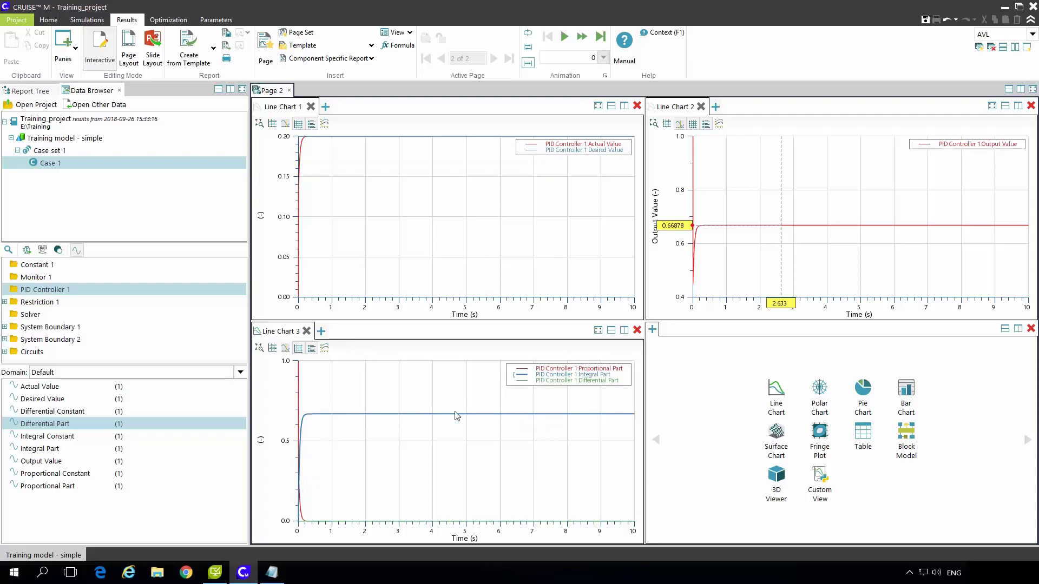
left_click(431, 448)
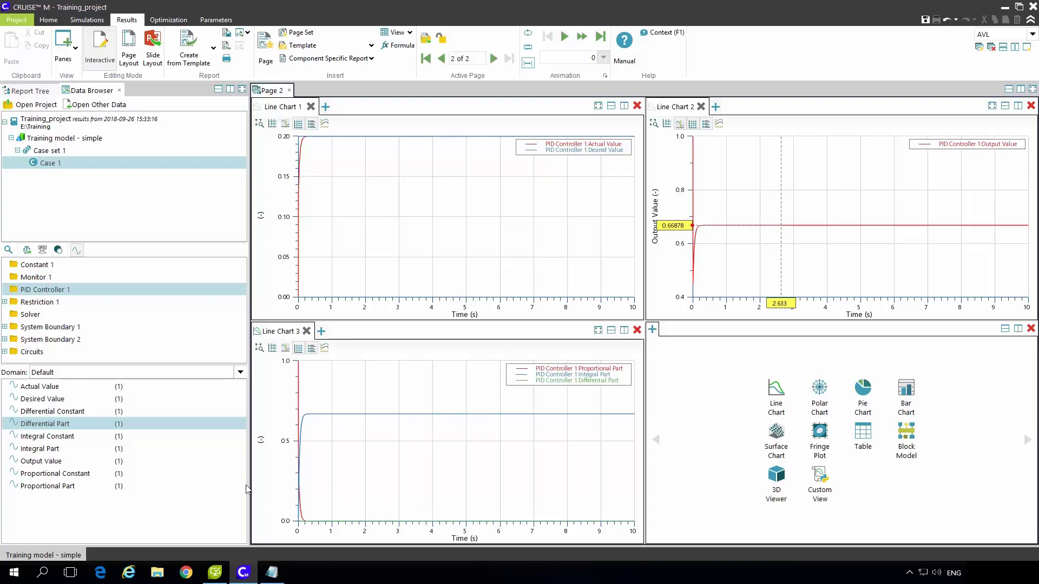
Step: Add Output Value to the third chart and compare it with the Integral Part curve
left_click_drag(41, 460, 366, 469)
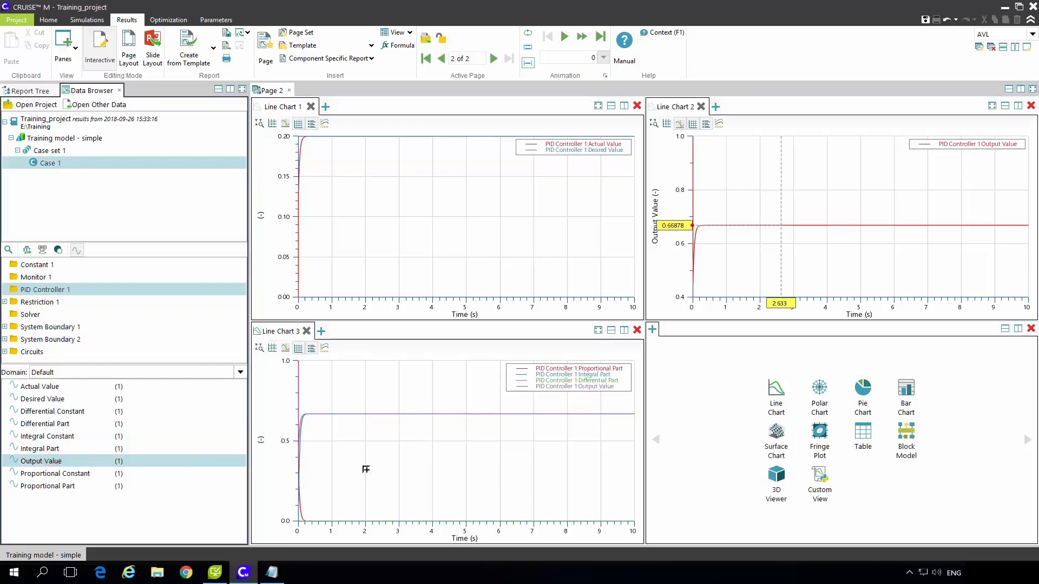
left_click(558, 388)
left_click(505, 437)
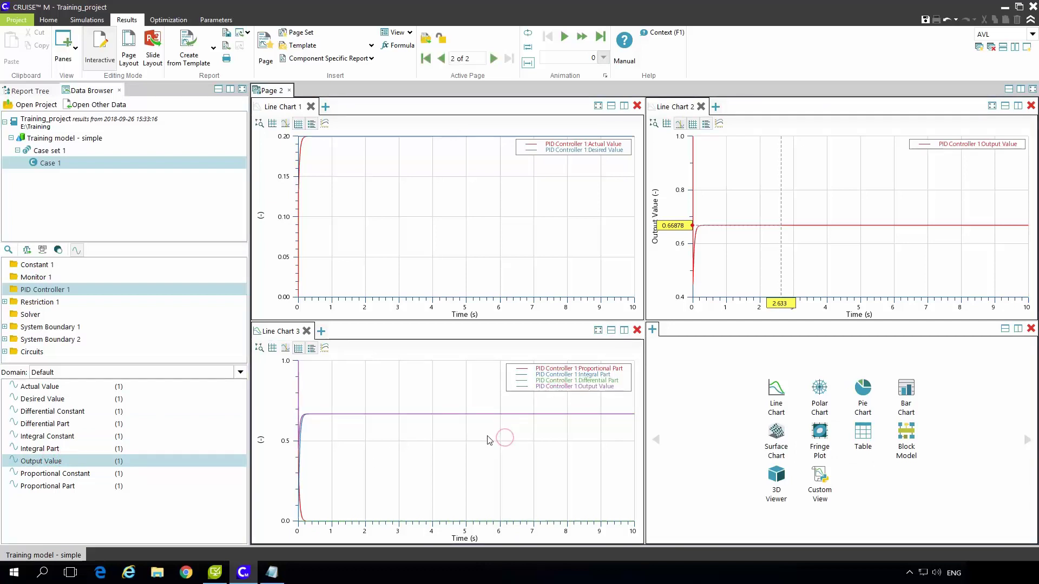
left_click(565, 375)
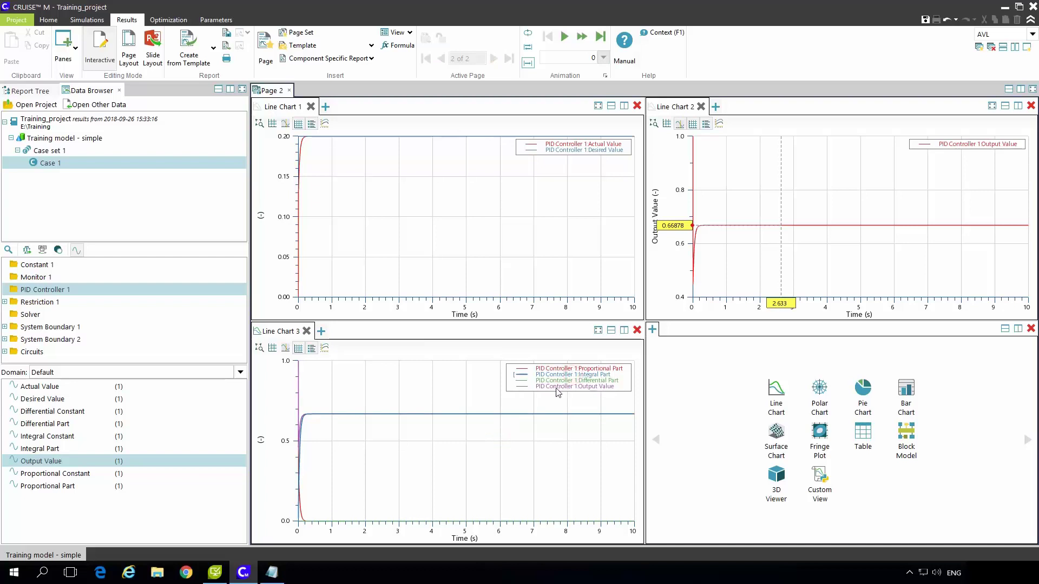
left_click(369, 478)
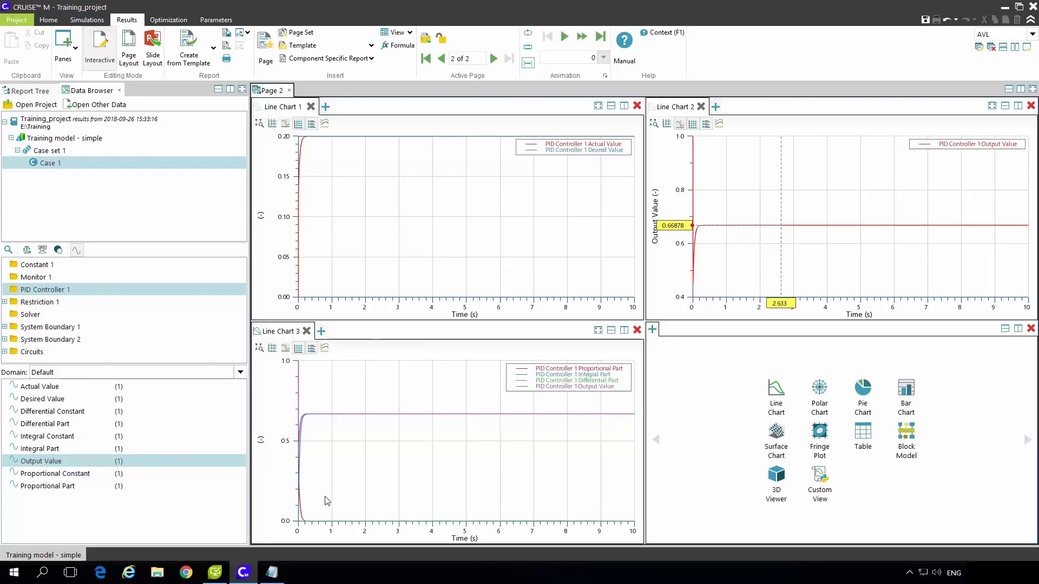
Step: Zoom the third chart in on the step, down to the first 0.3 seconds
scroll(441, 470, "up", 3)
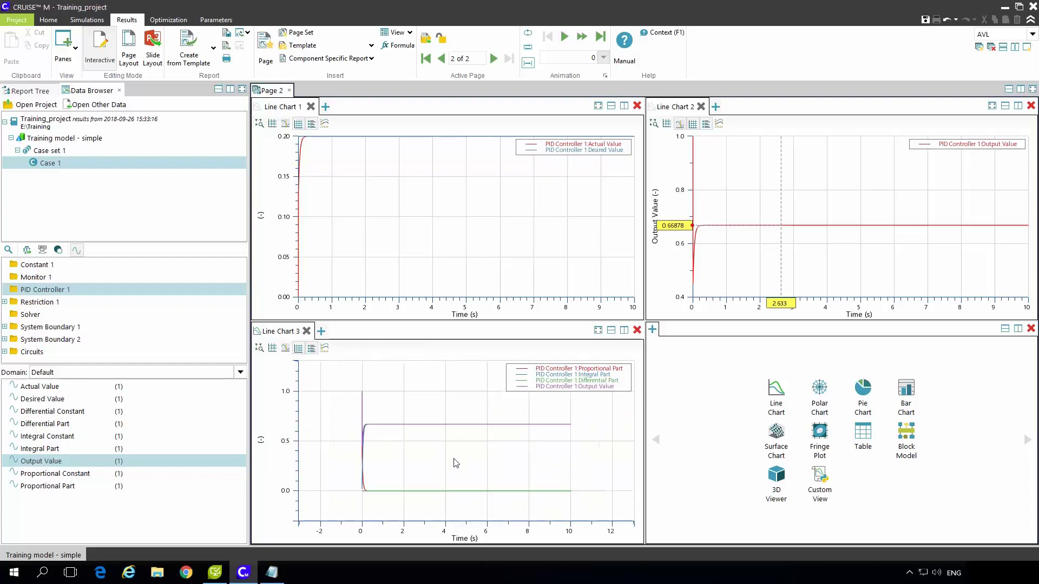
scroll(441, 470, "down", 5)
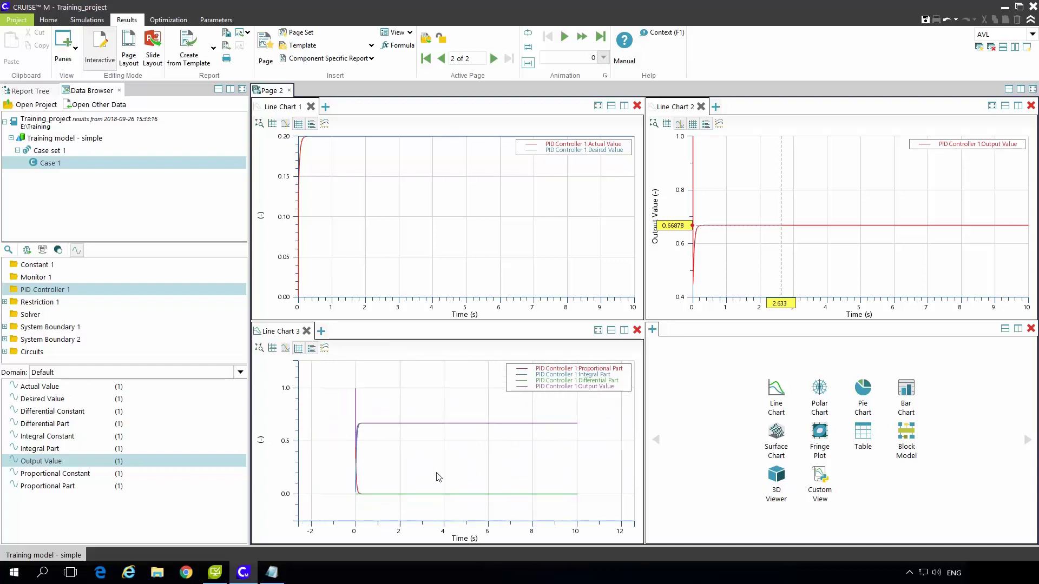
left_click_drag(442, 470, 510, 461)
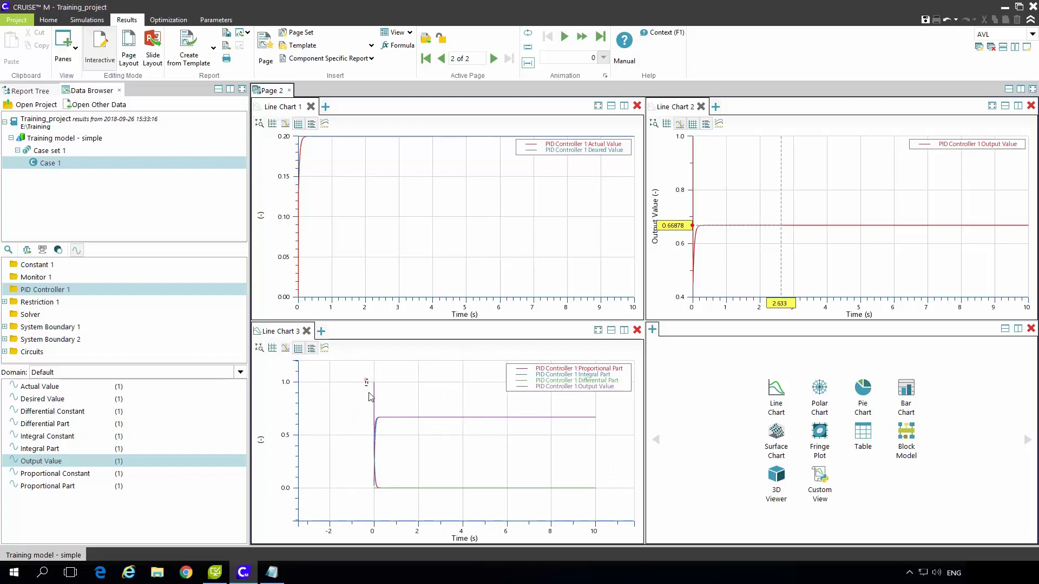
left_click_drag(369, 397, 393, 496)
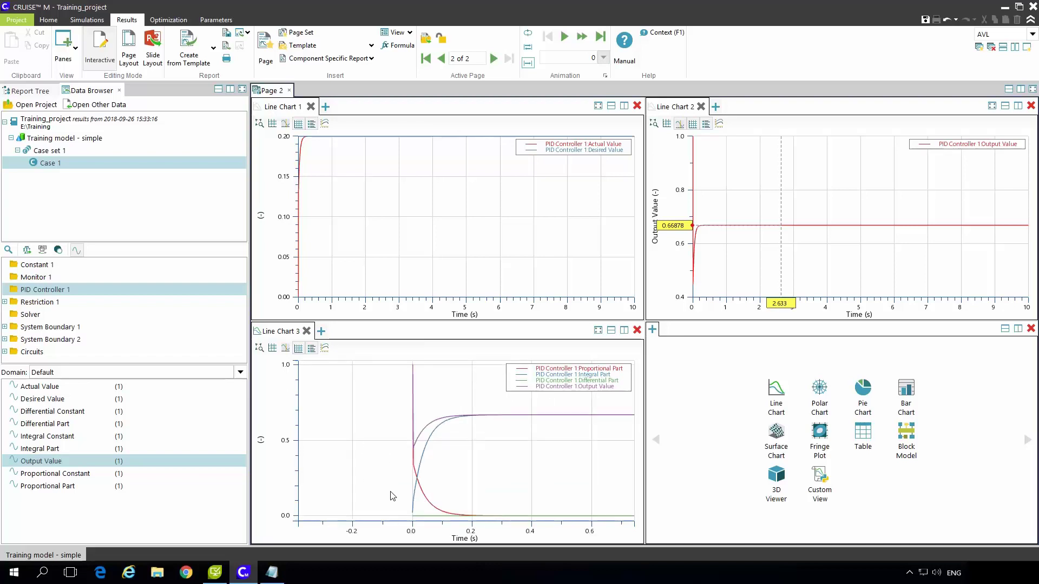
scroll(412, 399, "down", 1)
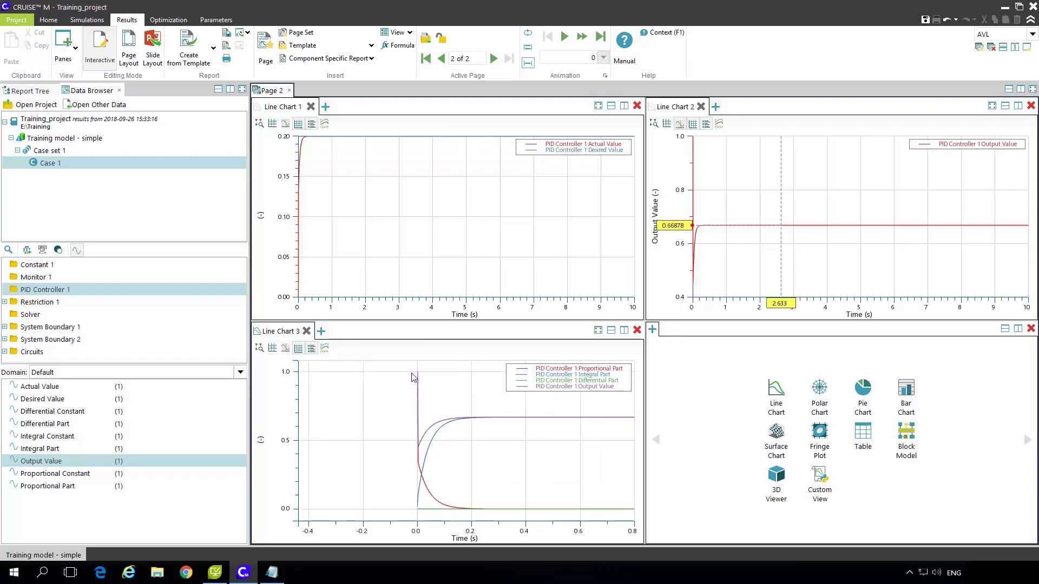
left_click_drag(413, 366, 501, 519)
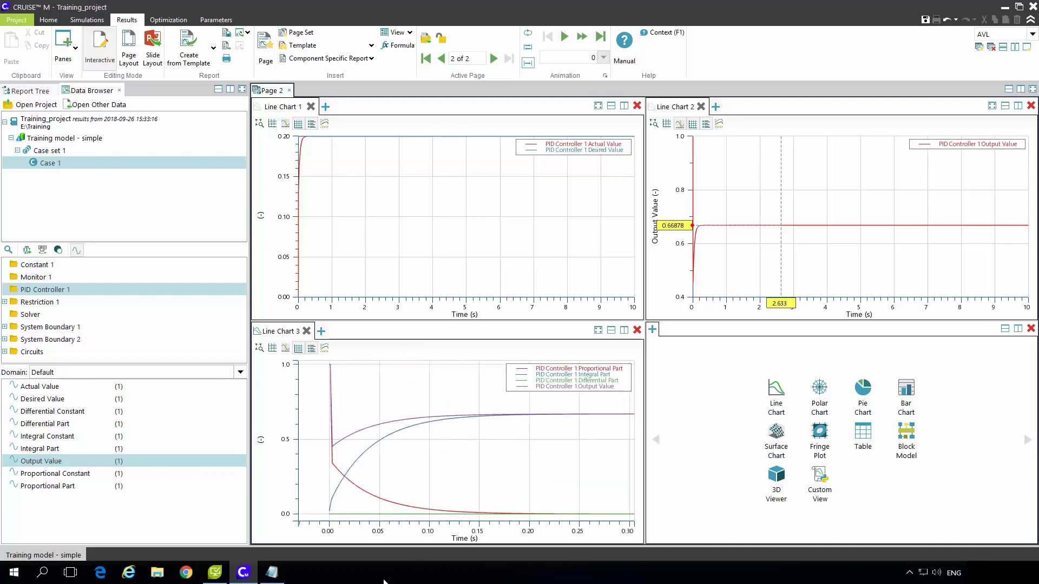
Step: Highlight the Proportional, Integral and Output Value curves in the zoomed chart
left_click(599, 369)
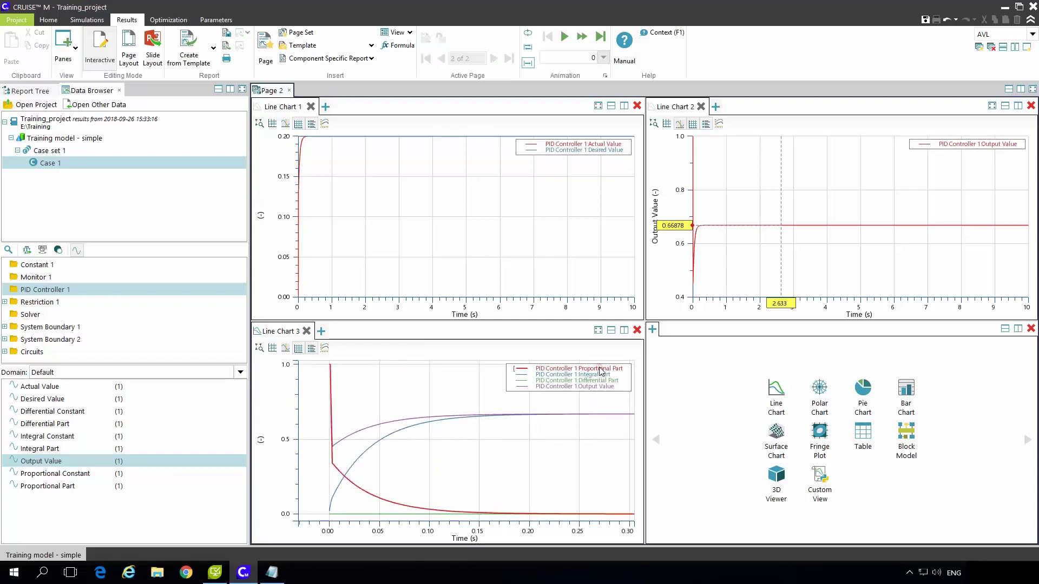
left_click(583, 387)
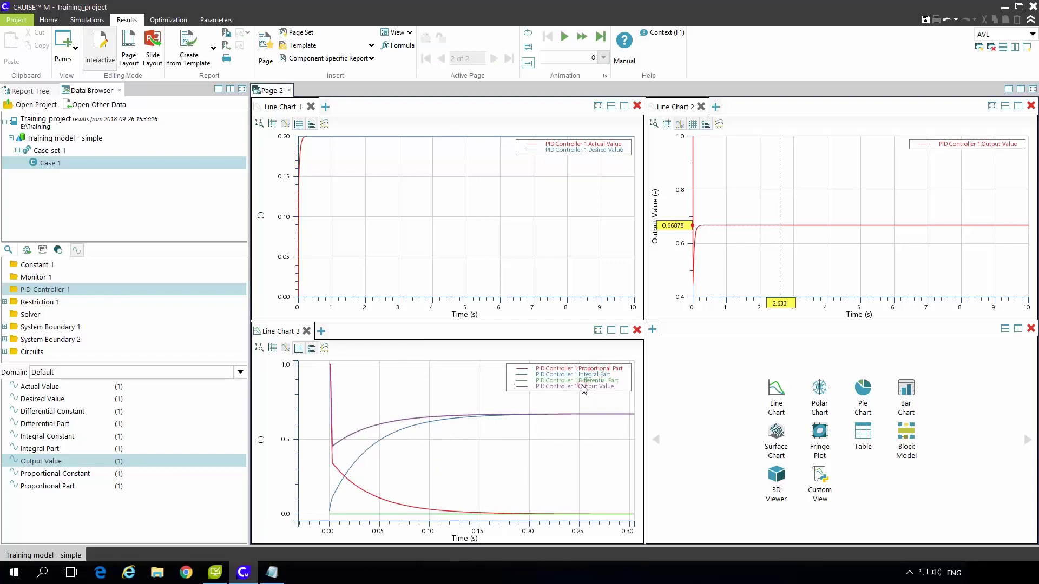
left_click(586, 375)
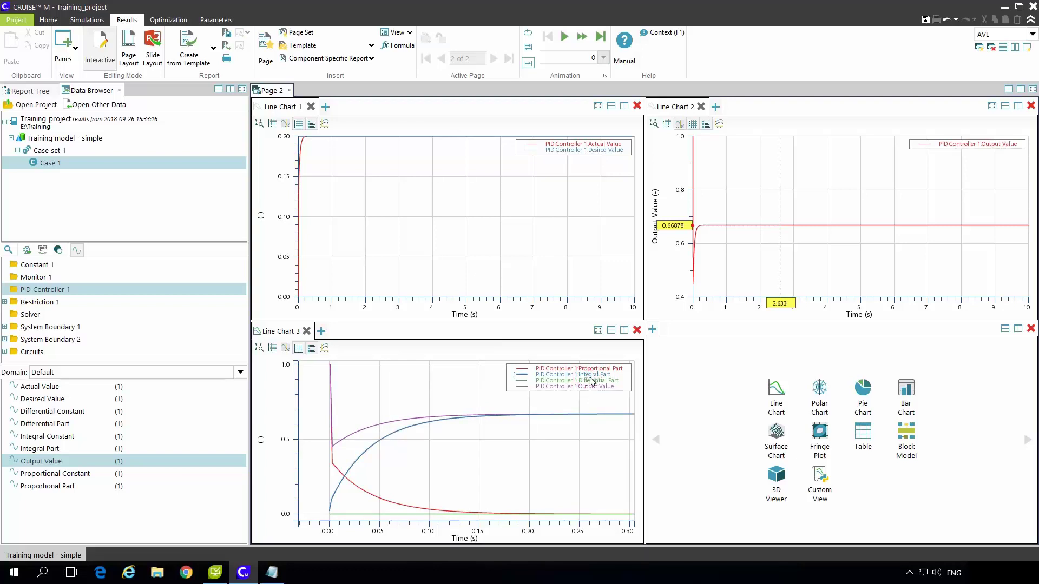
left_click(584, 387)
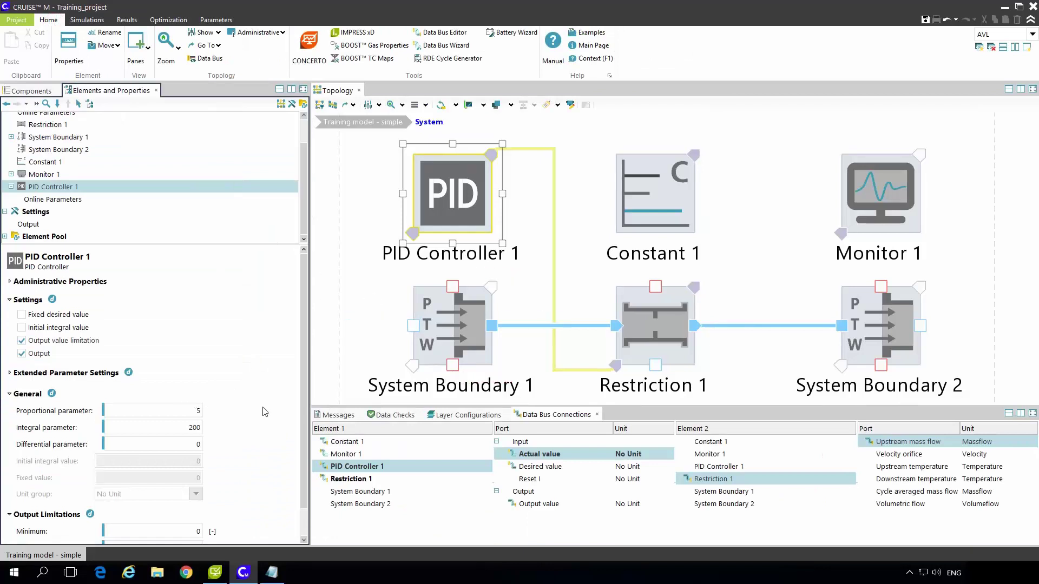
Step: Zoom out the topology, deselect PID Controller 1, and pan the diagram slightly left
scroll(566, 389, "down", 3)
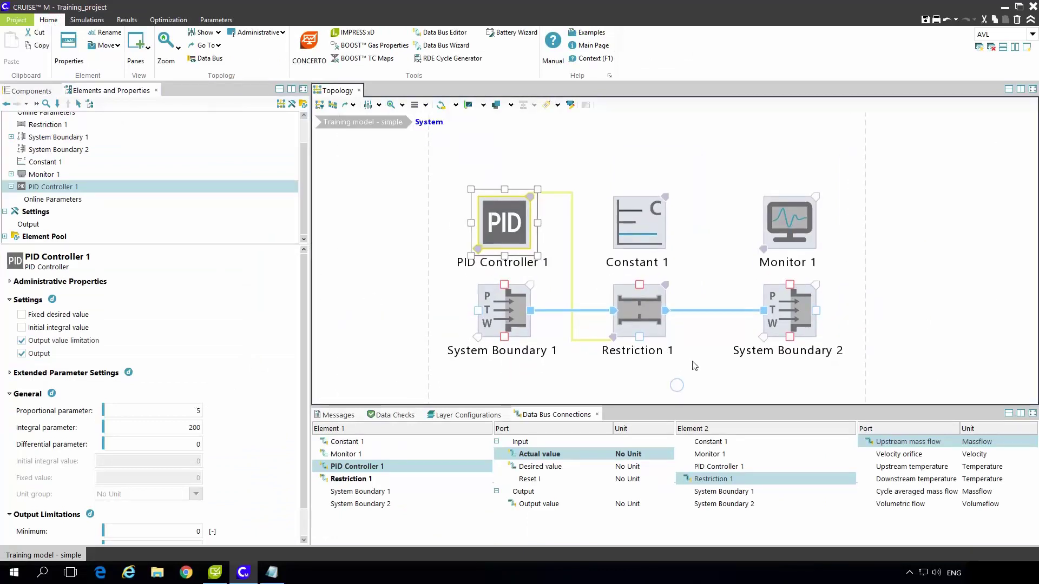
left_click(696, 368)
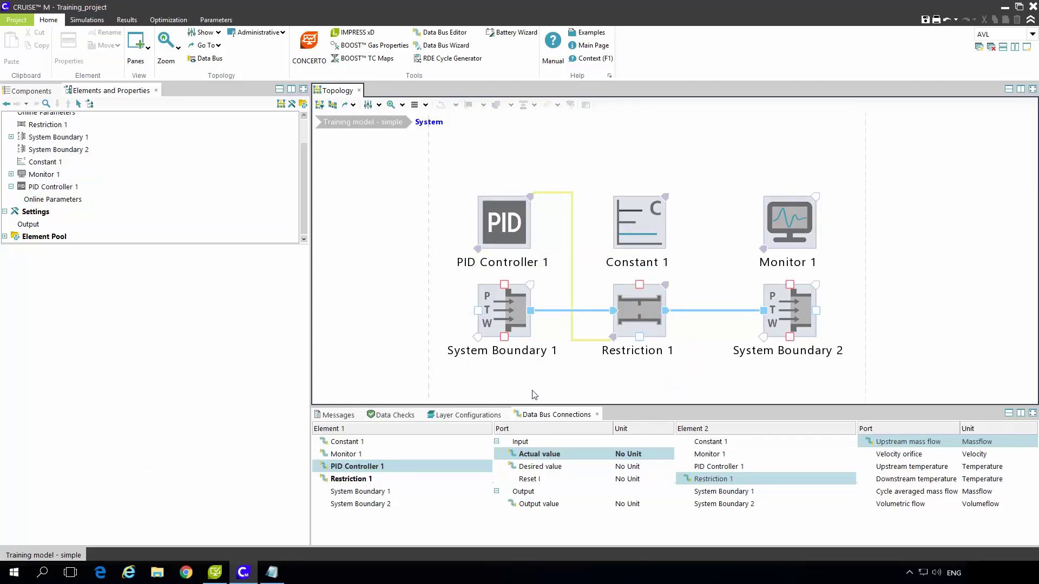
left_click_drag(537, 390, 530, 389)
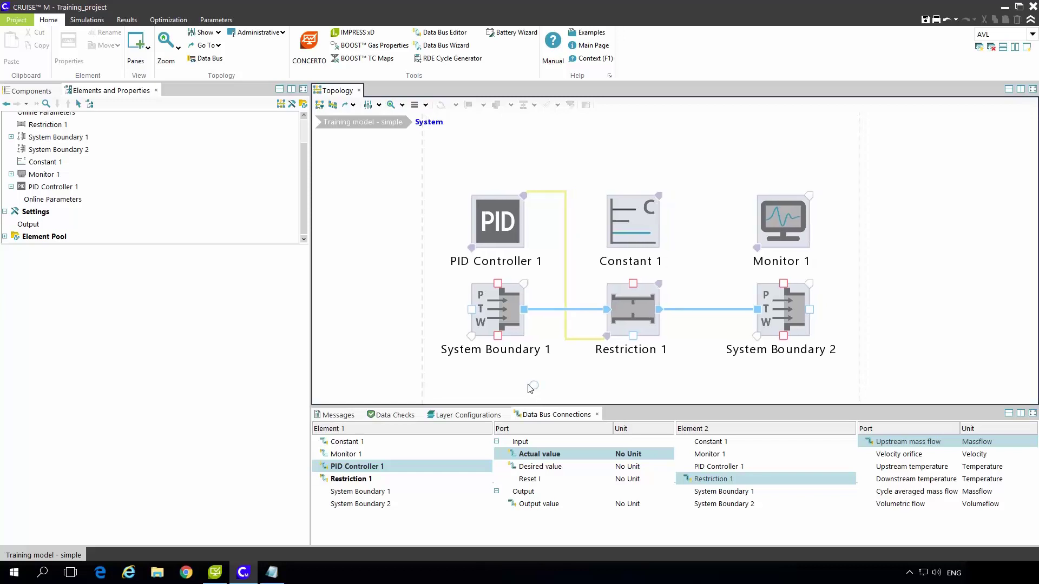